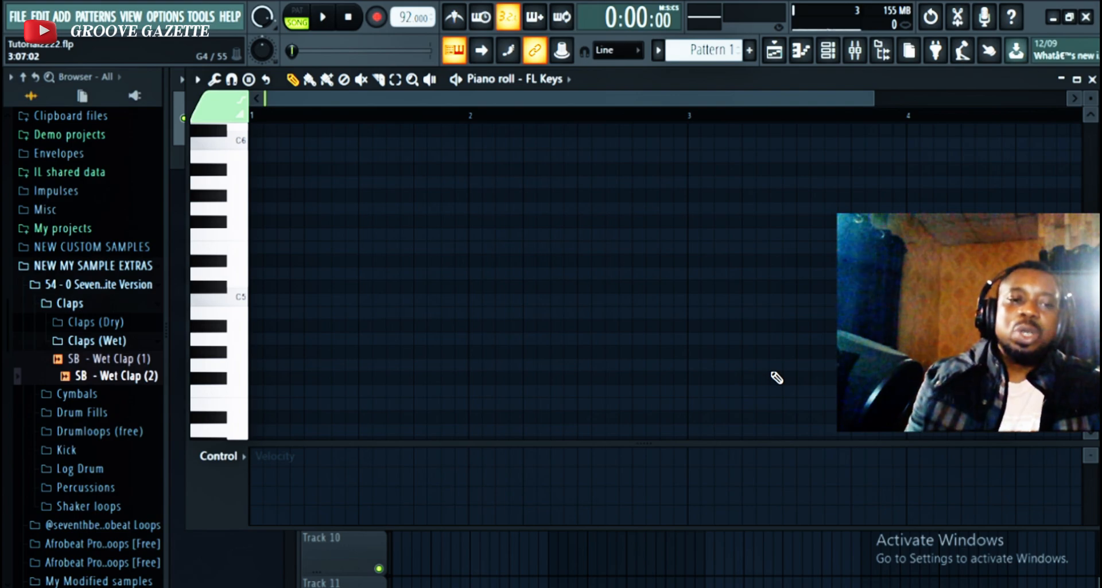
Place one-bar root notes A5, F5, C5 and G5 in bars 1 to 4 of the FL Keys piano roll
scroll(401, 322, up, 3)
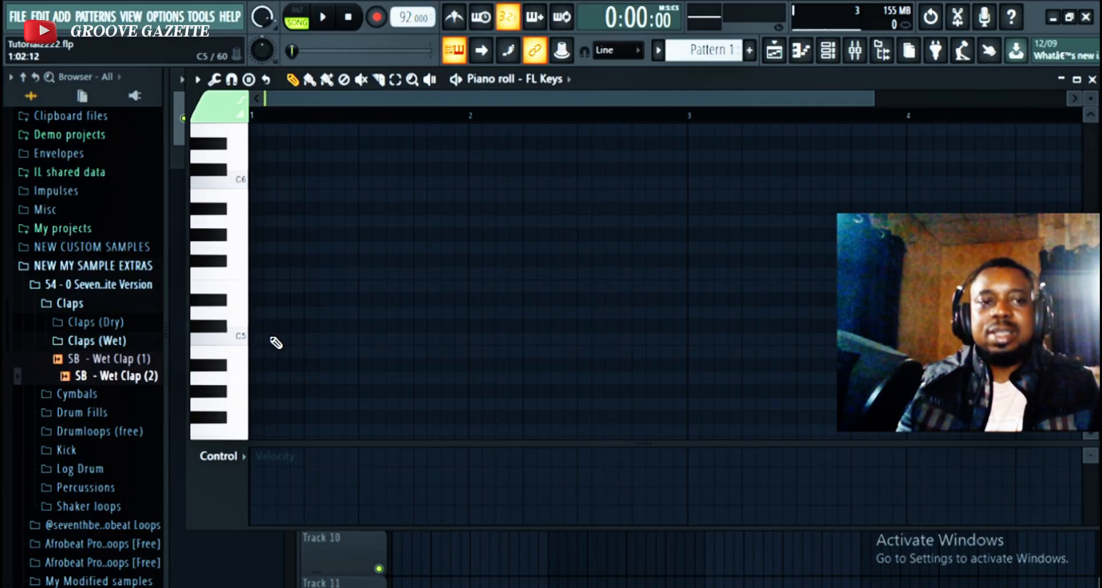
scroll(291, 278, down, 3)
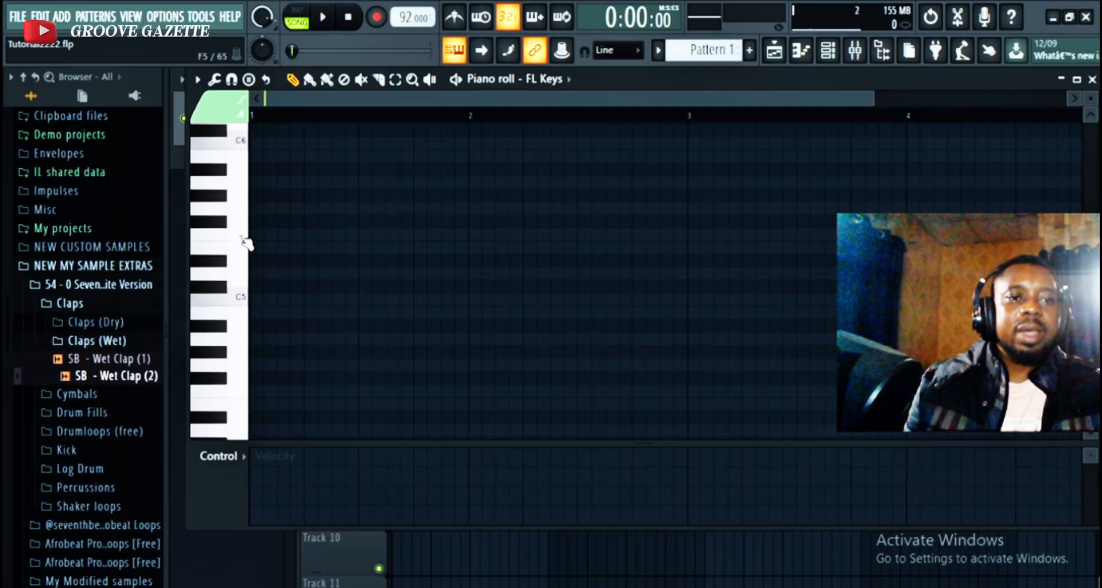
click(256, 183)
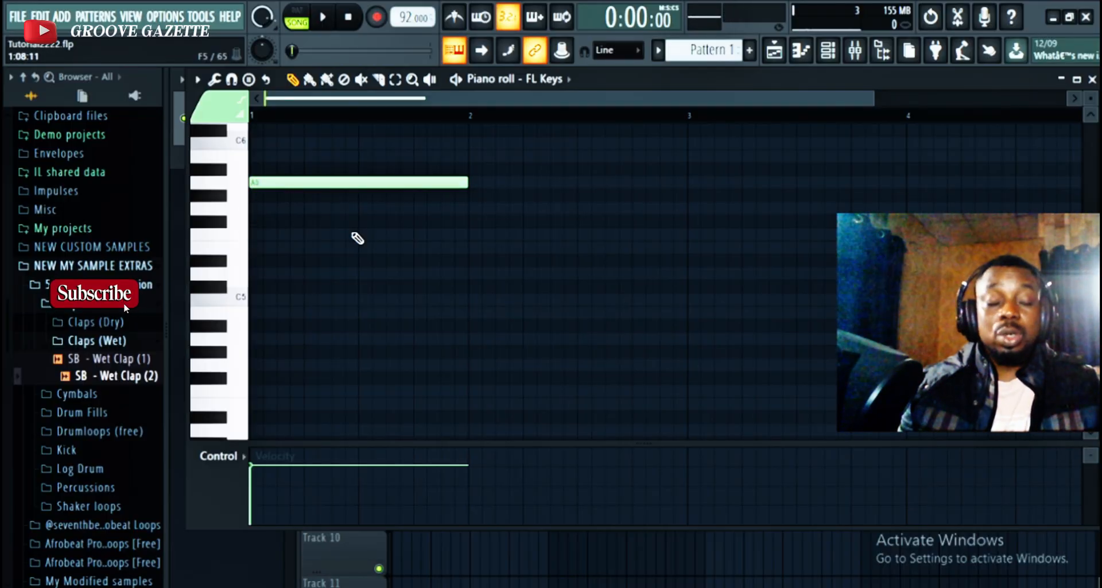
scroll(357, 239, up, 3)
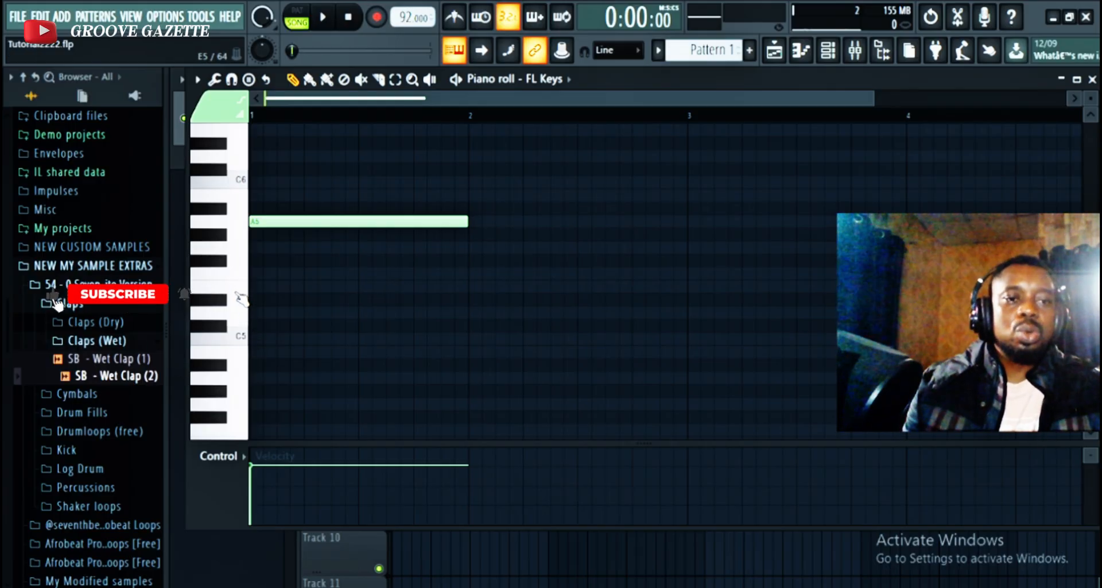
click(471, 275)
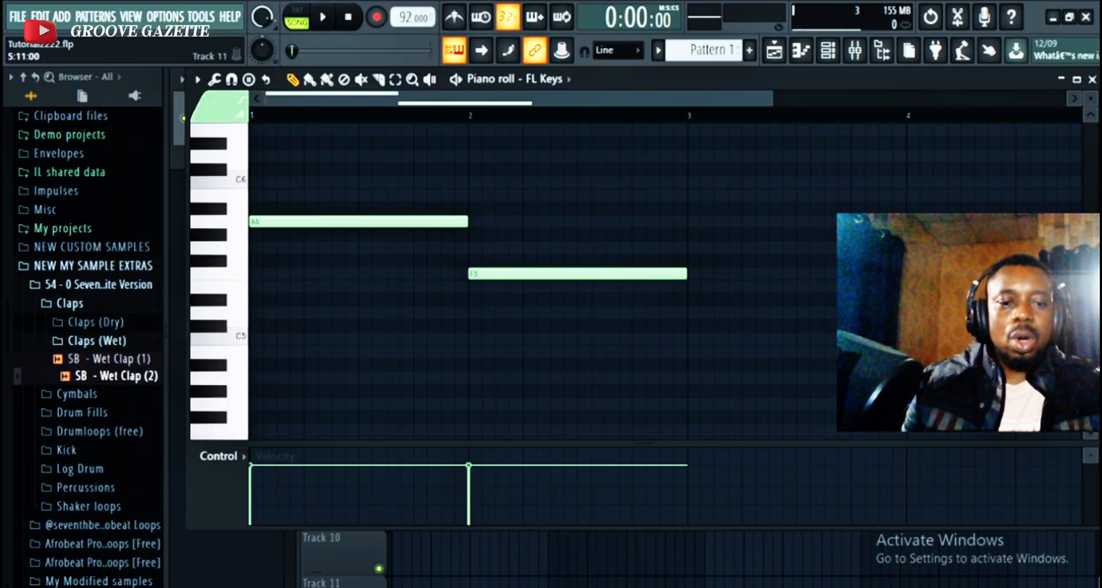
click(695, 344)
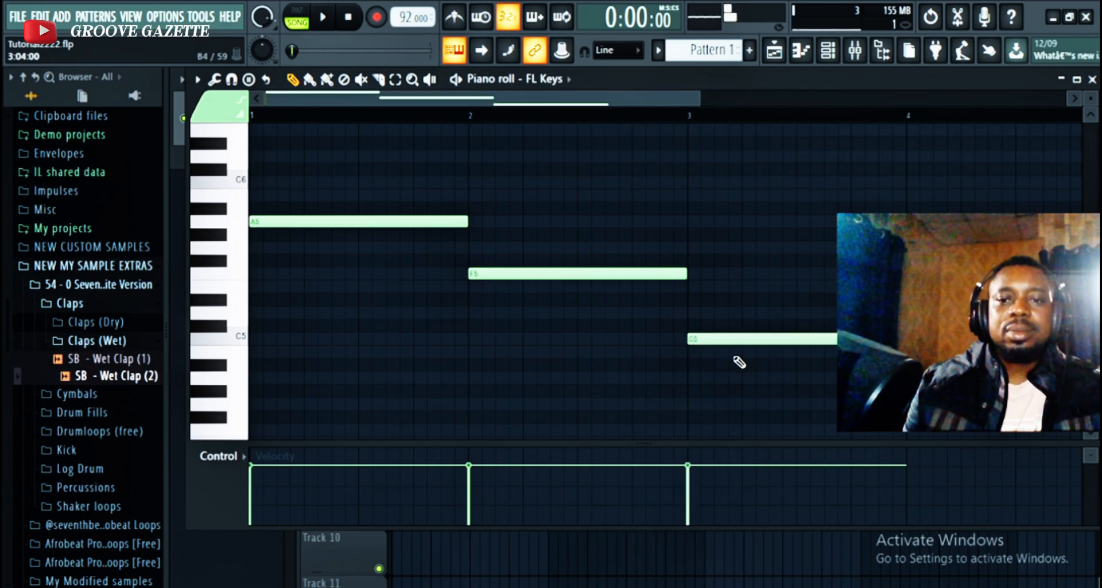
click(910, 273)
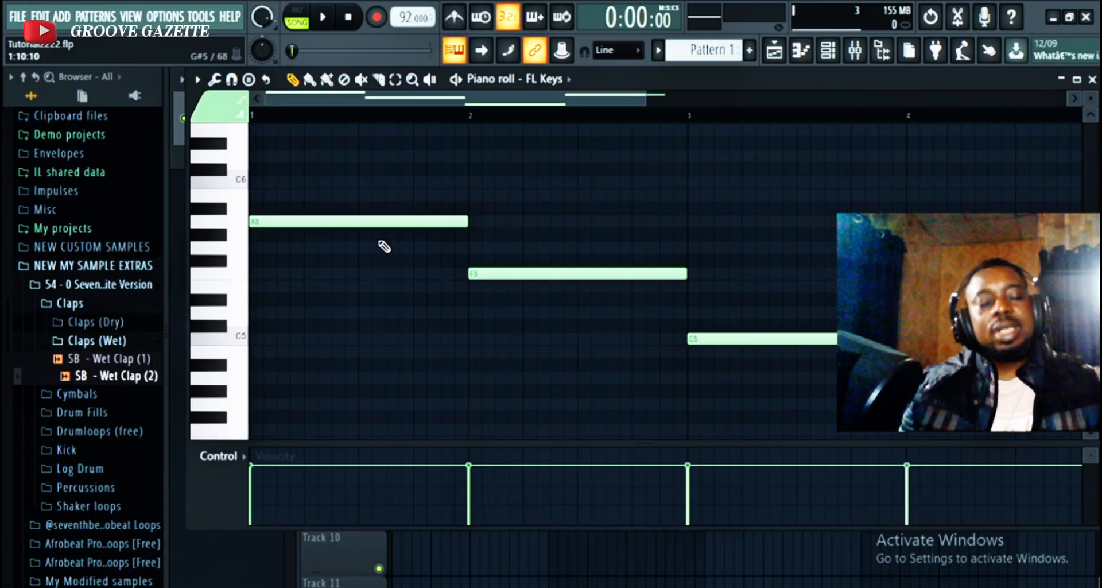
Add C6 and E6 above A5 in bar 1, using a temporary A minor chord stamp as a guide and deleting it
scroll(316, 238, up, 3)
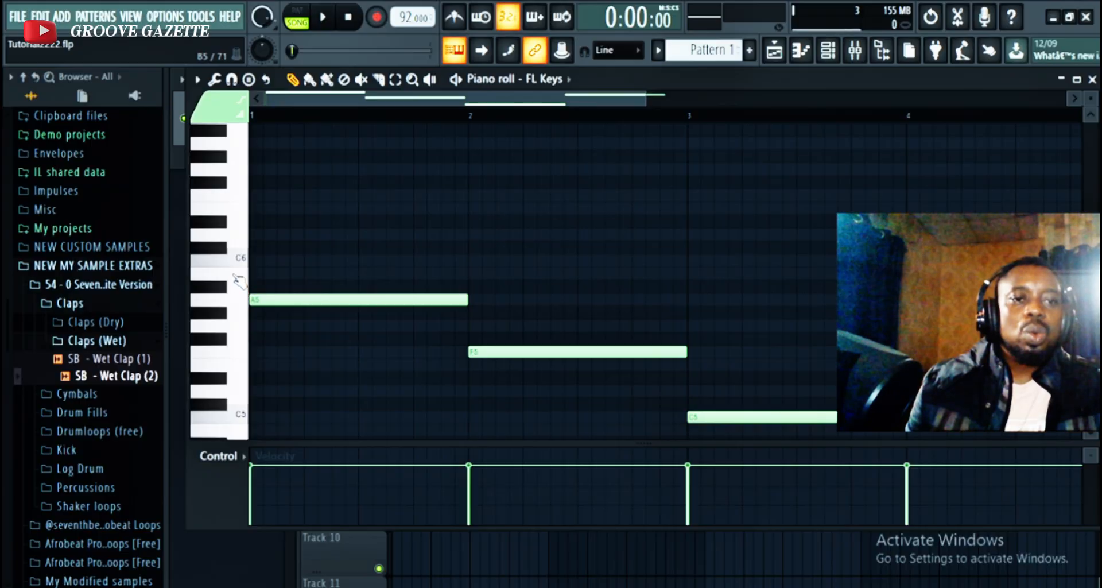
click(249, 79)
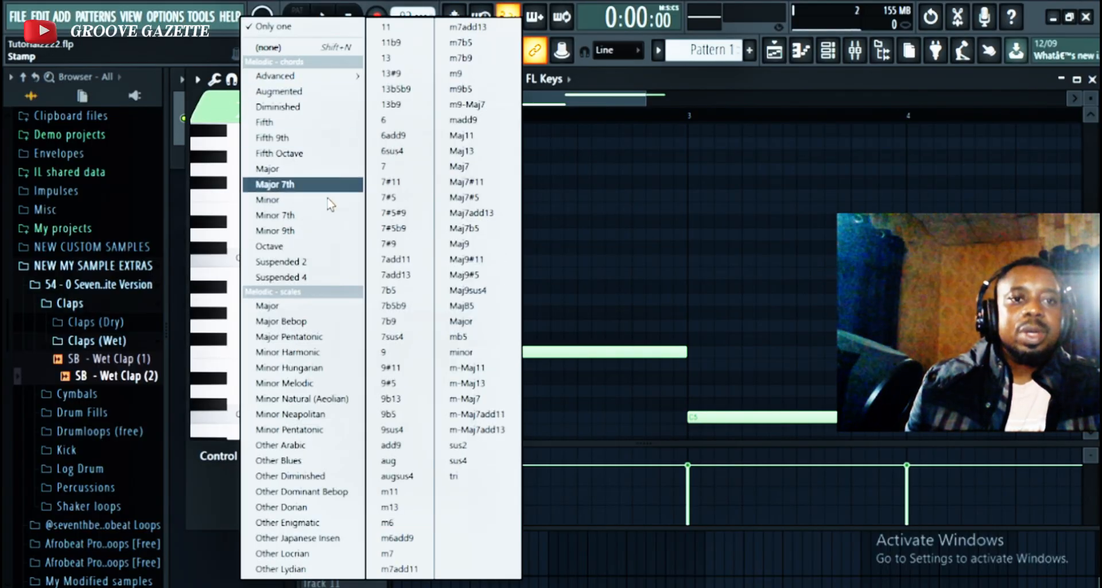
click(290, 199)
click(487, 301)
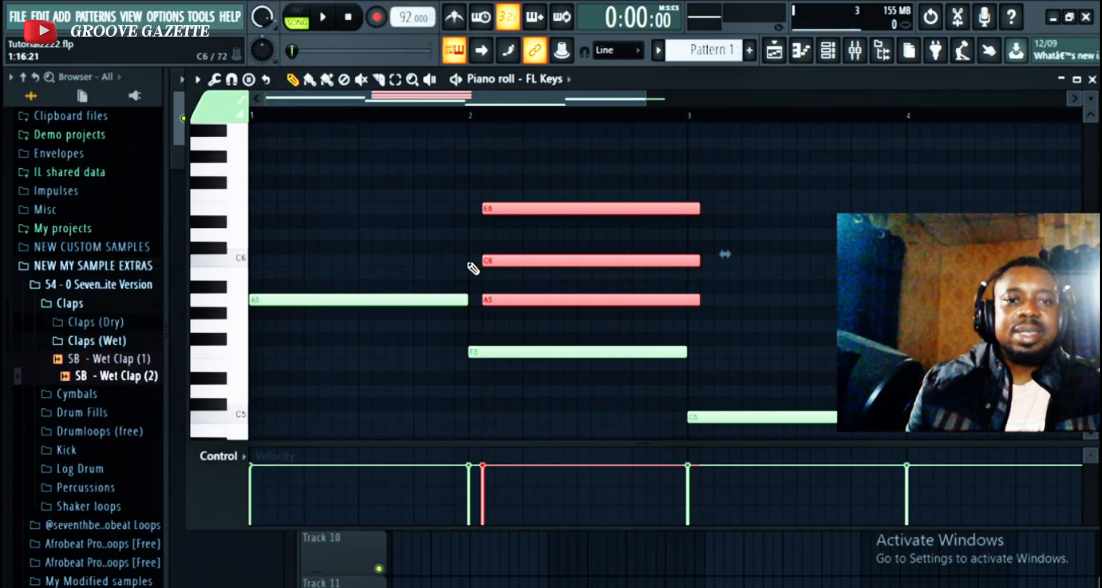
mouse_move(395, 264)
mouse_down()
mouse_move(406, 266)
mouse_move(258, 258)
mouse_up()
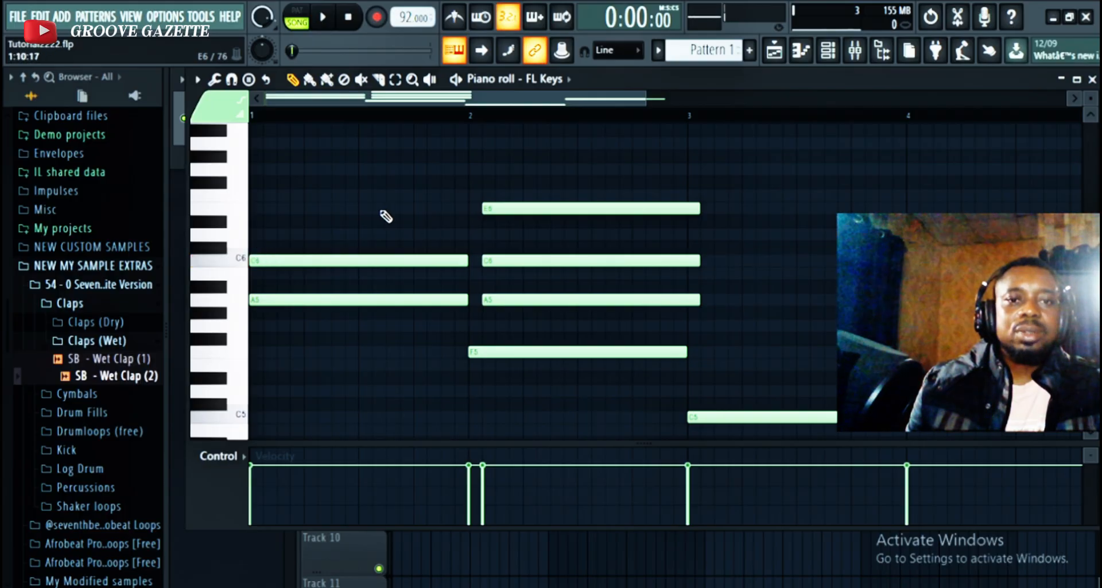
click(378, 223)
drag(416, 220, 287, 203)
right_click(572, 209)
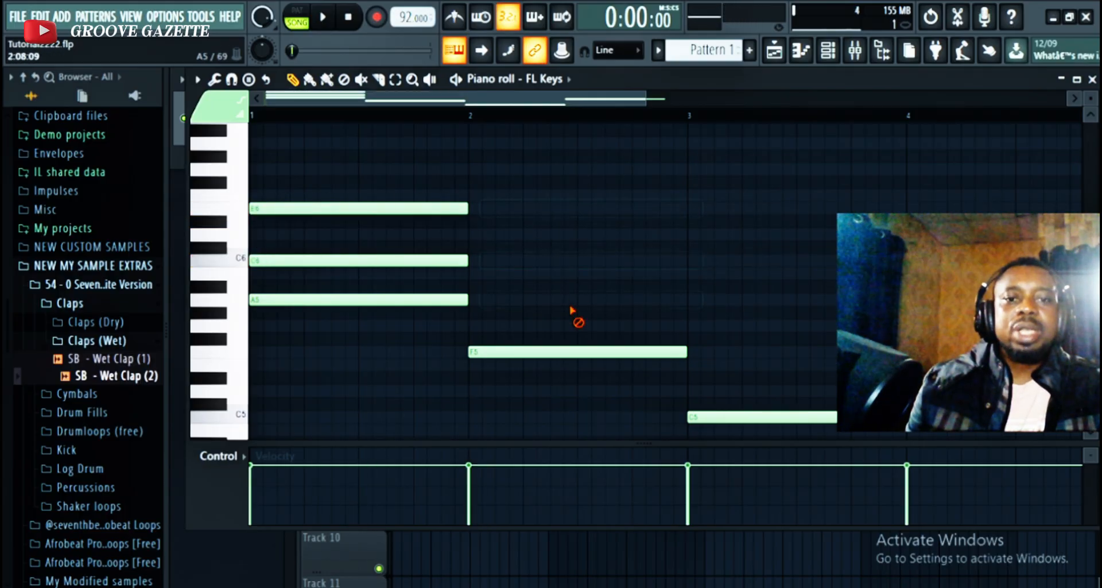
Add A5 and C6 above F5 in bar 2, using a temporary F major chord stamp as a guide and deleting it
click(232, 82)
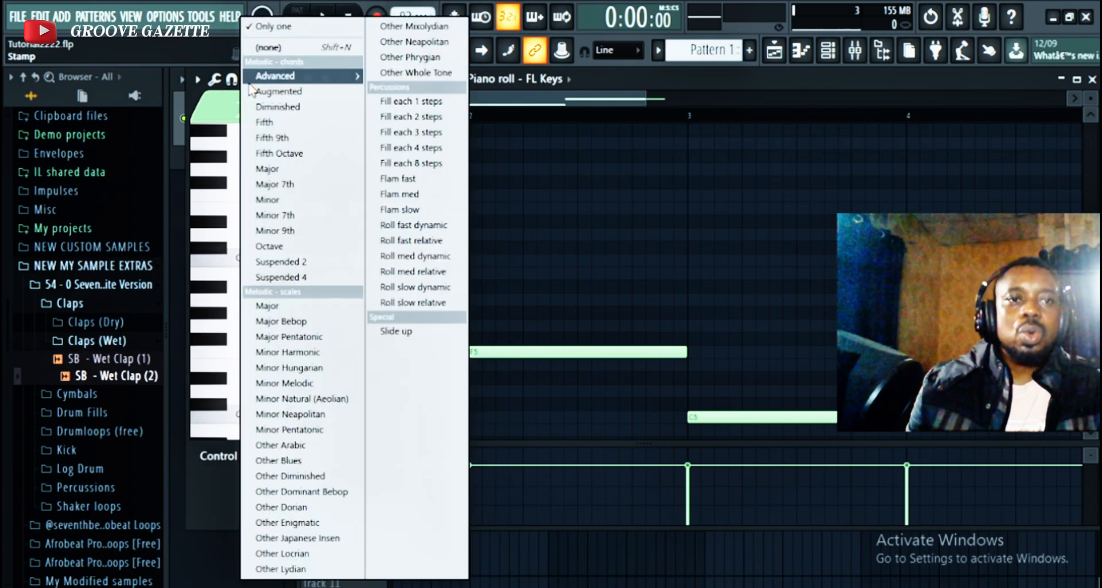
click(280, 170)
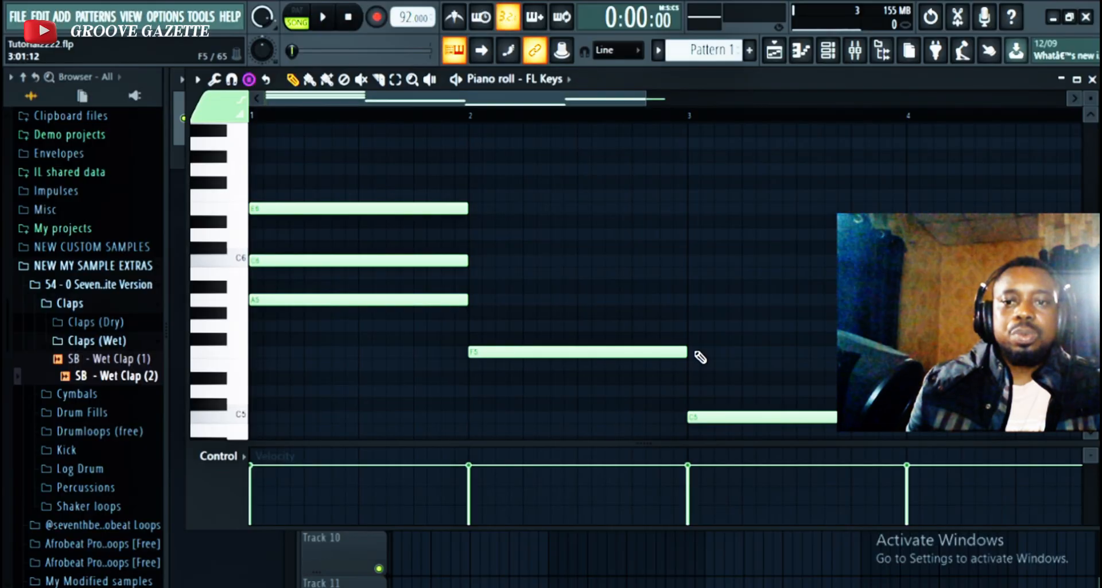
click(694, 353)
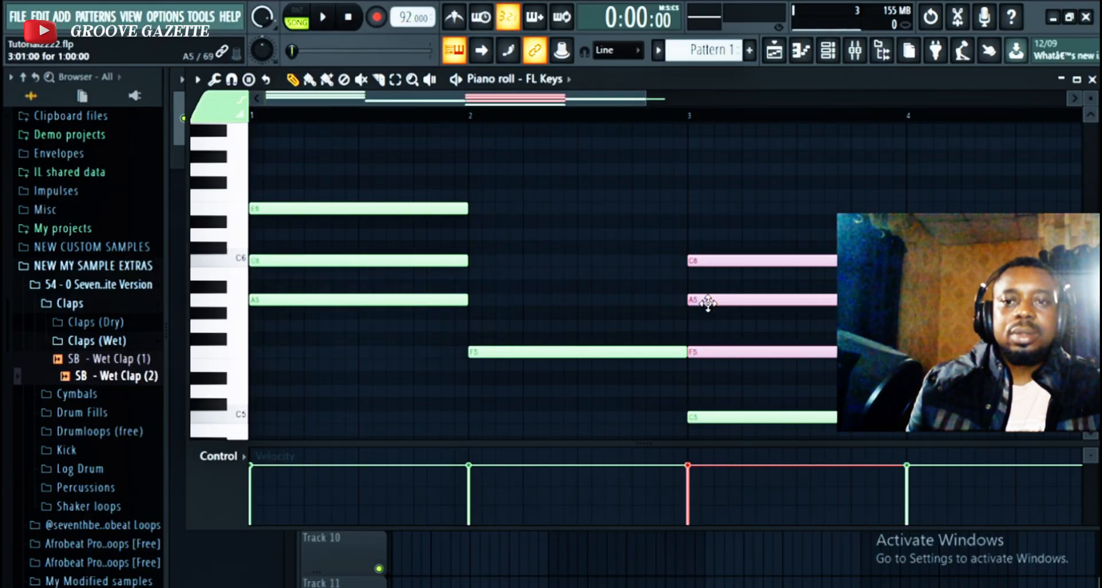
drag(571, 258, 527, 307)
drag(709, 238, 495, 269)
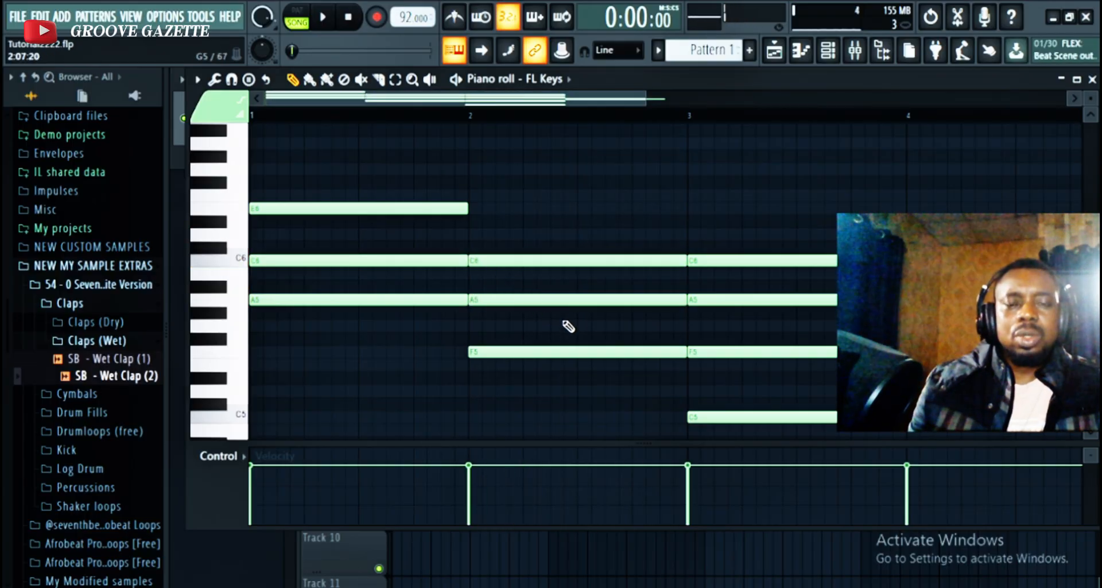
right_click(722, 260)
right_click(728, 300)
right_click(735, 352)
scroll(740, 360, down, 2)
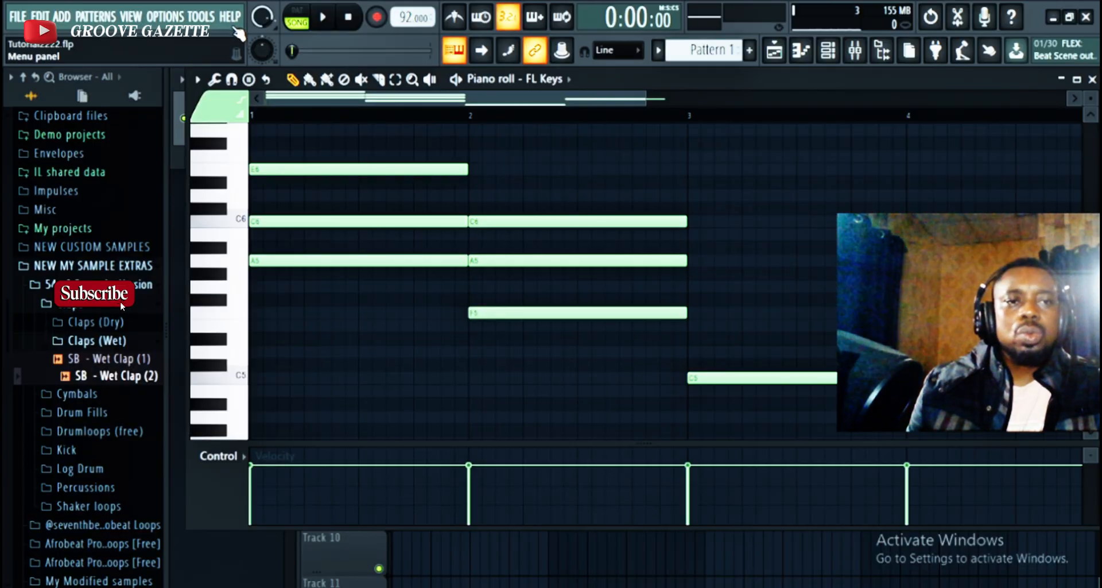
Add E5 and G5 above C5 in bar 3, using a temporary C major chord stamp as a guide and deleting it
click(249, 80)
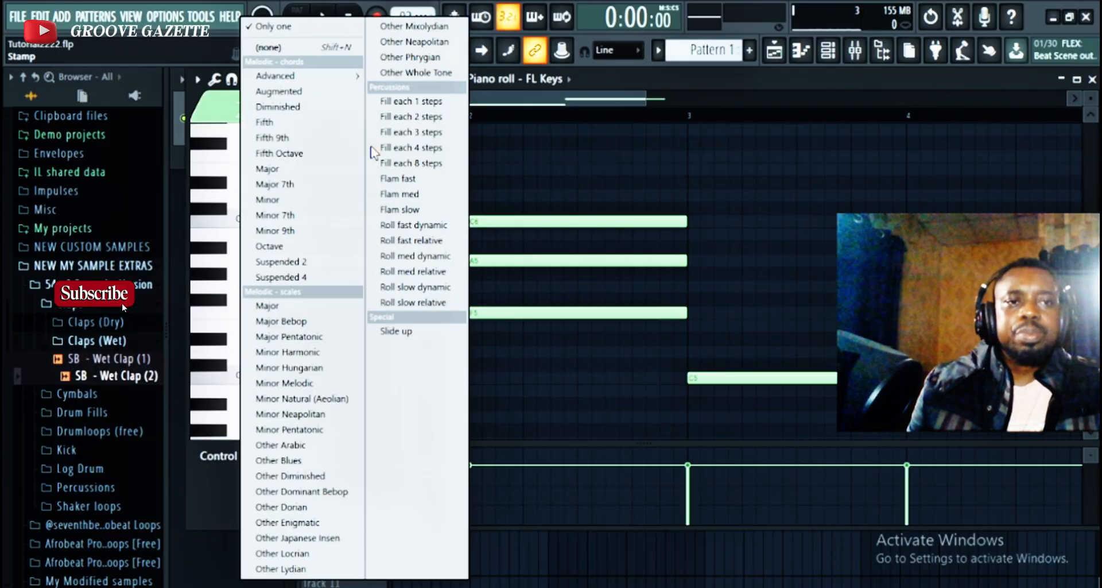
click(319, 187)
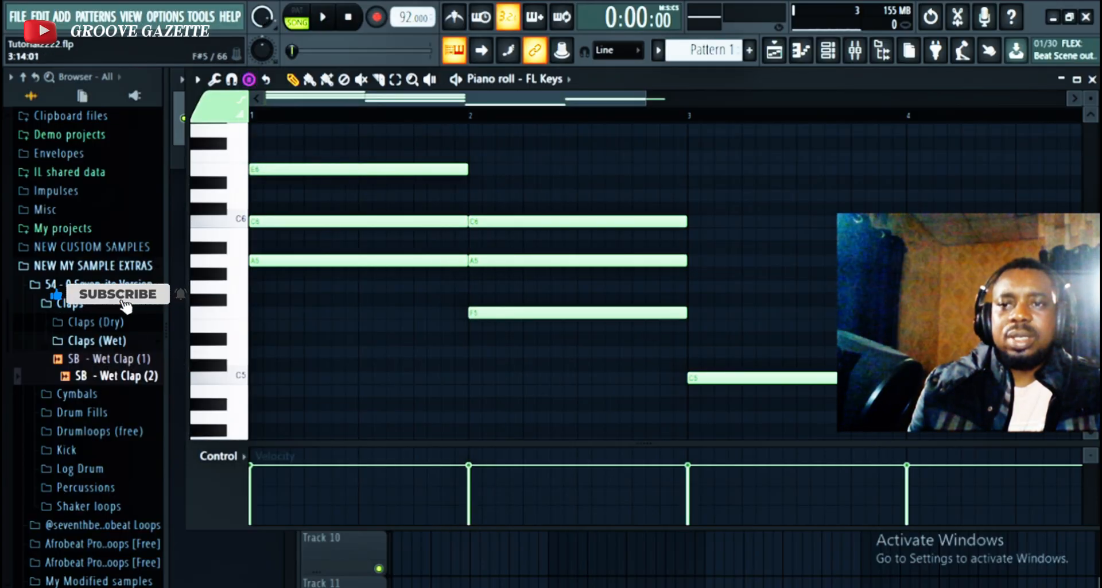
click(925, 378)
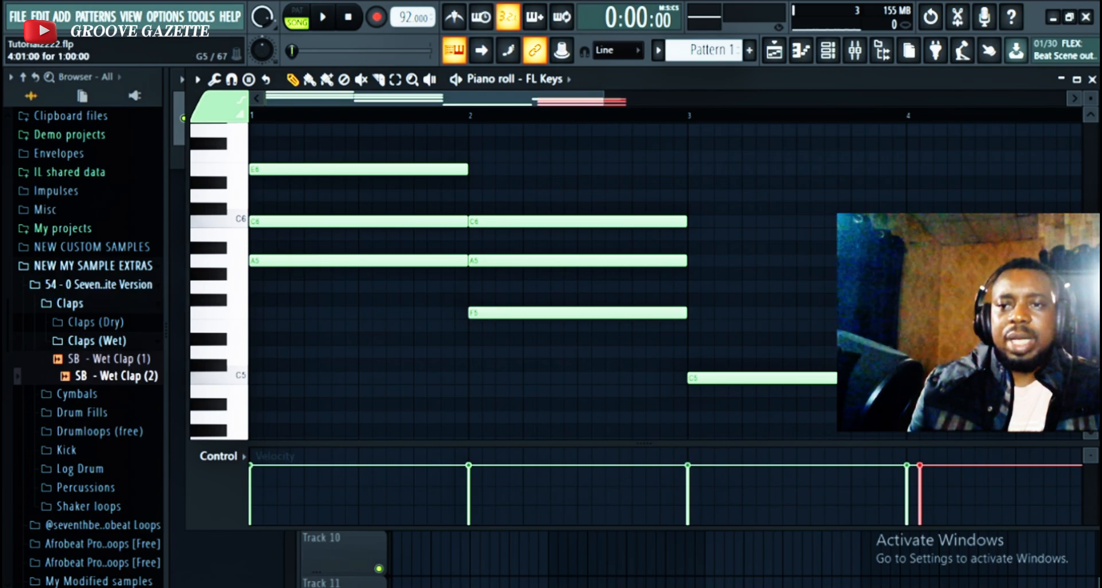
click(704, 287)
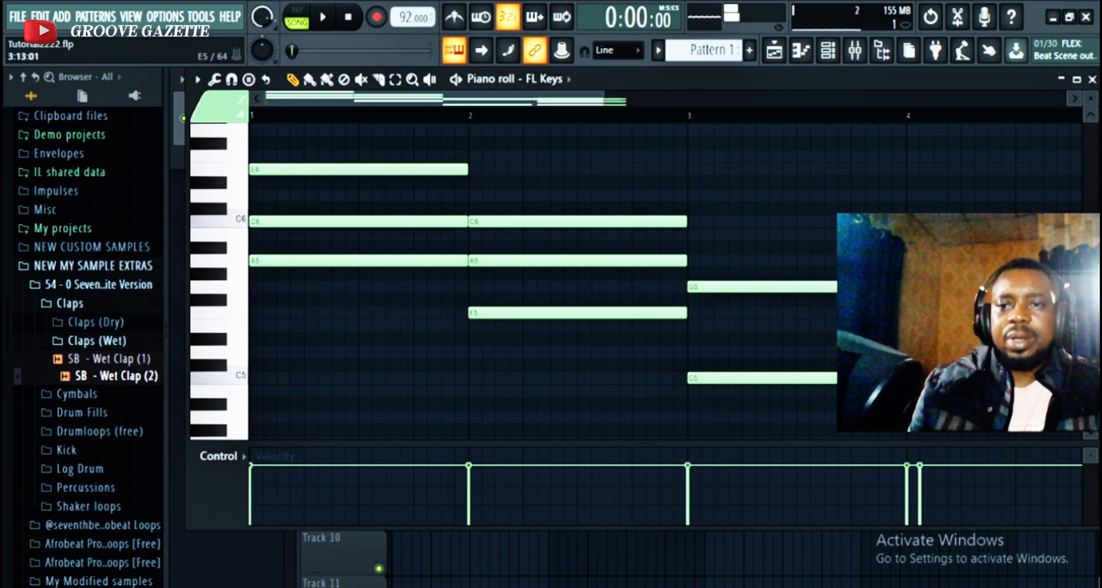
click(696, 326)
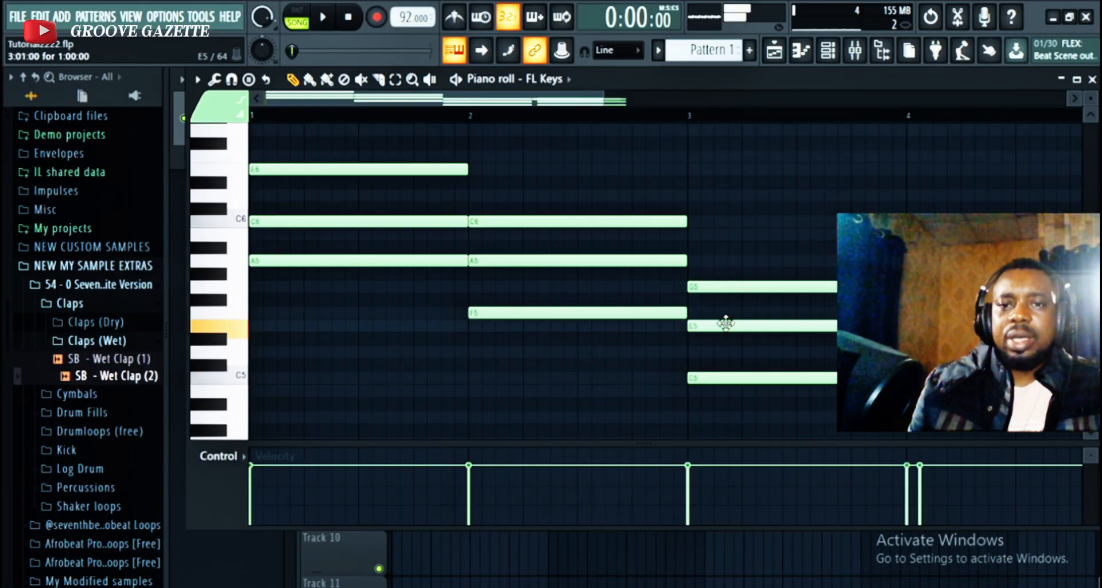
right_click(932, 325)
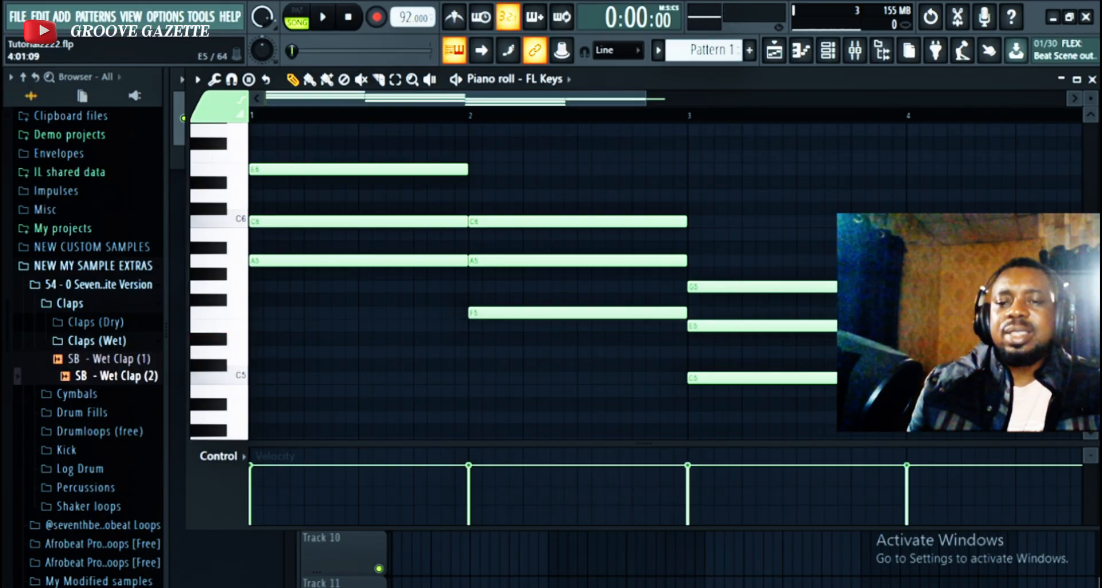
Add B5 and D6 above G5 in bar 4, using a temporary G major chord stamp as a guide and deleting it
drag(621, 101, 818, 302)
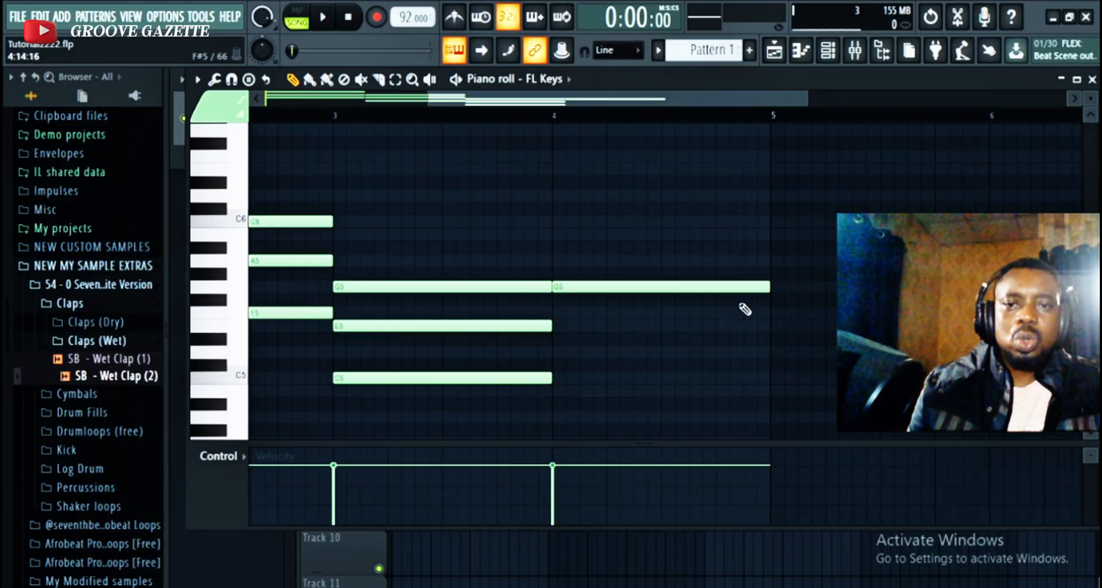
click(250, 79)
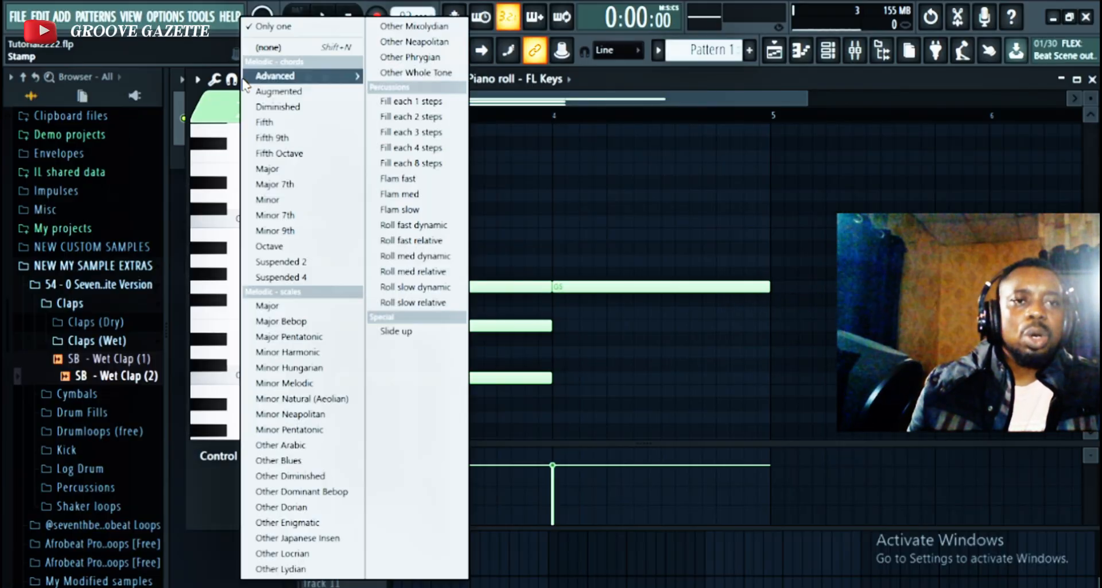
click(301, 184)
click(795, 287)
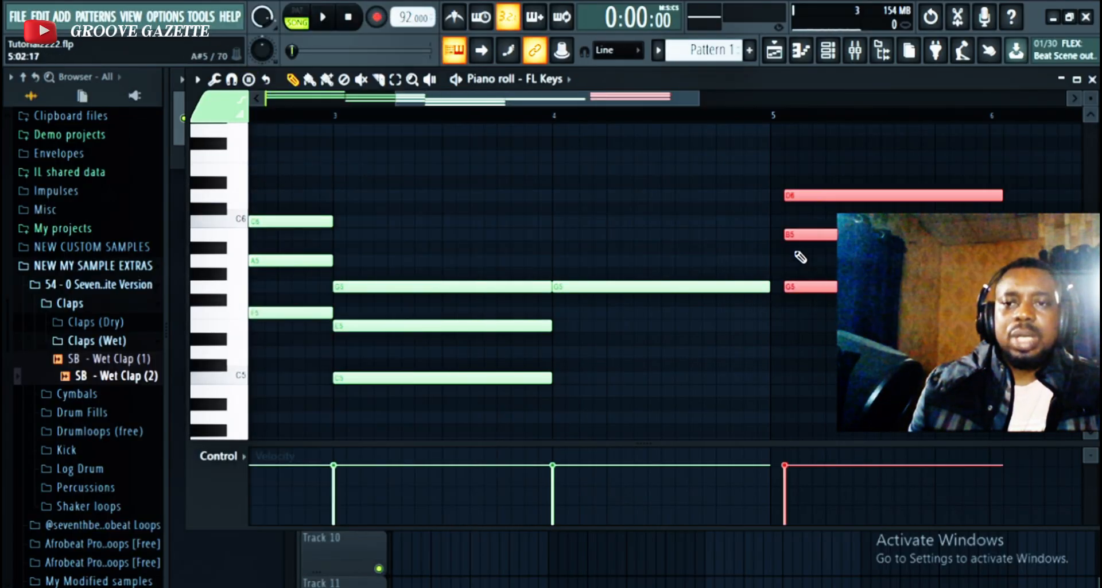
click(565, 234)
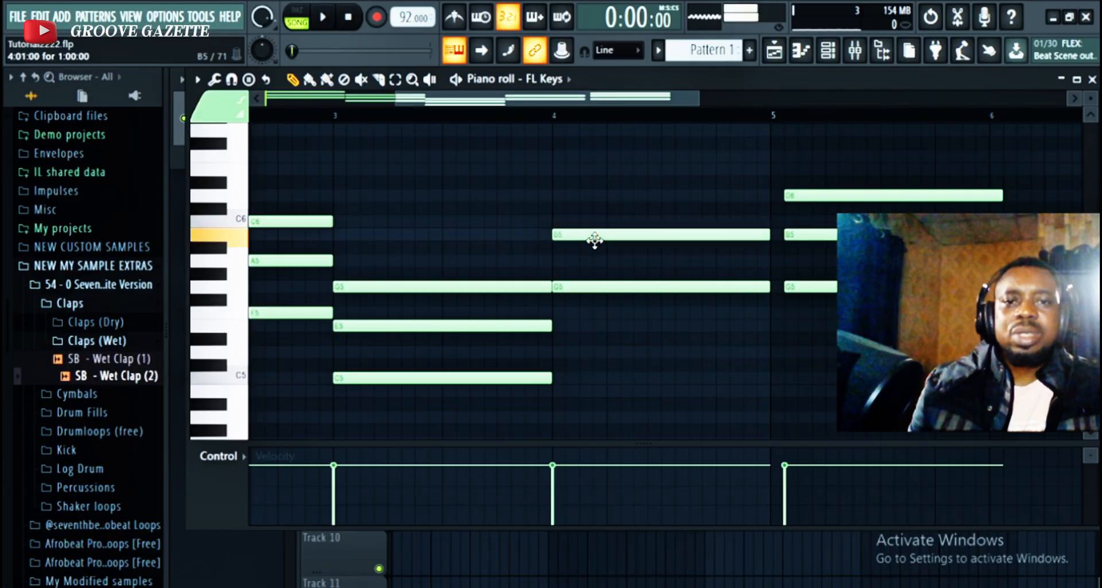
click(559, 197)
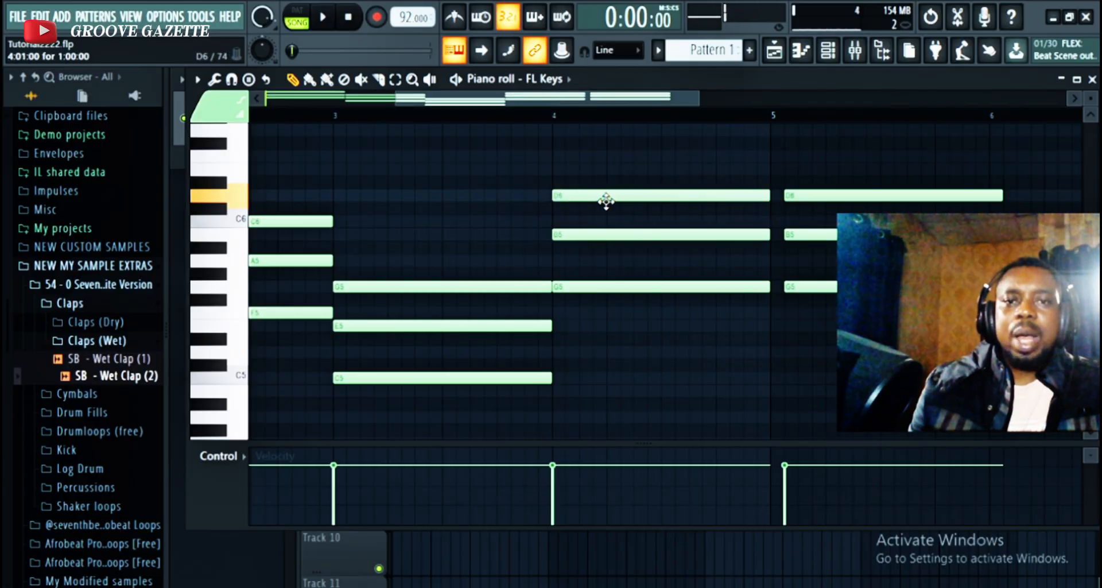
right_click(830, 196)
Play back the four-bar chord progression from the start and stop it
drag(706, 101, 331, 87)
key(space)
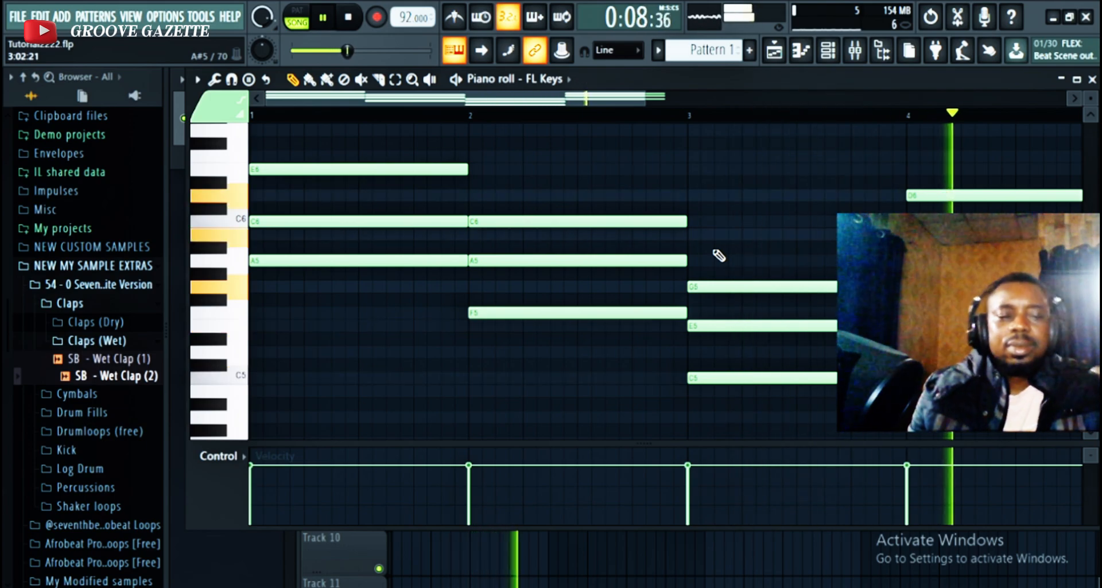
key(space)
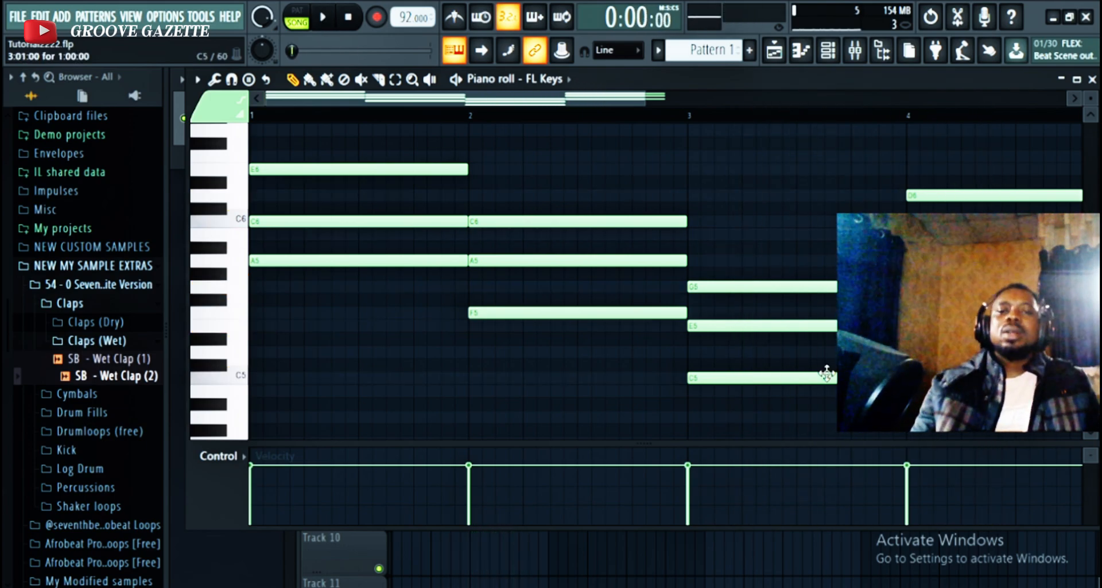
Invert the C major chord in bar 3 by moving C5 up to C6 and E5 up to E6
scroll(561, 211, up, 3)
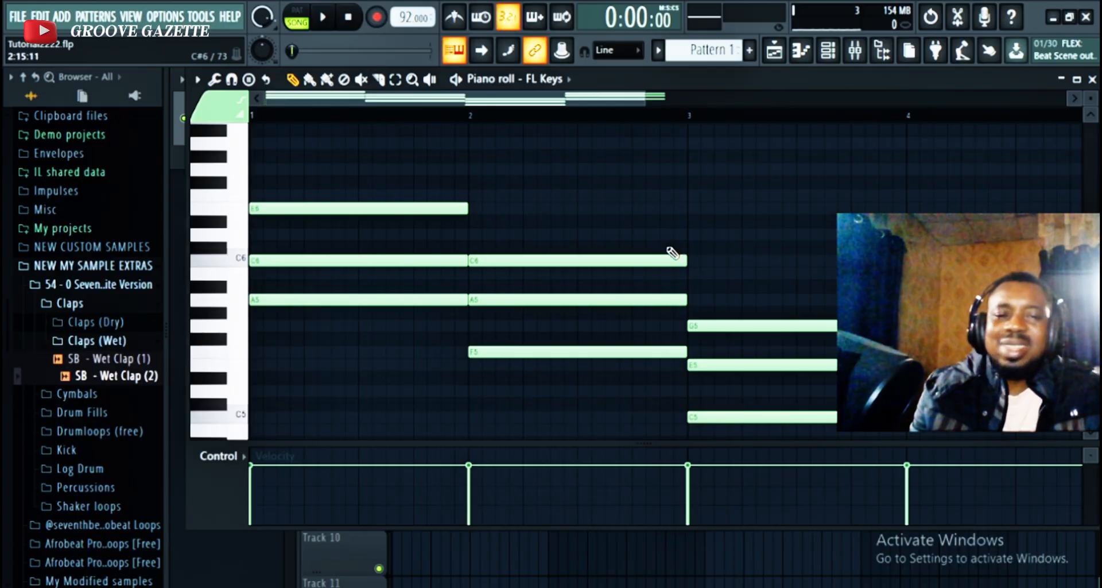
scroll(663, 260, down, 3)
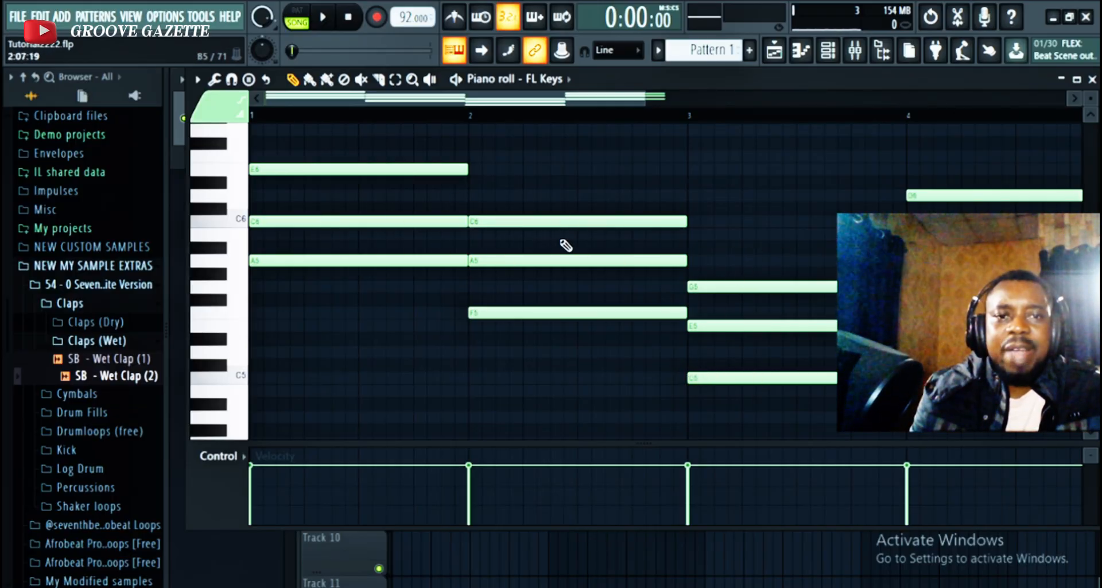
click(784, 378)
drag(783, 363, 782, 220)
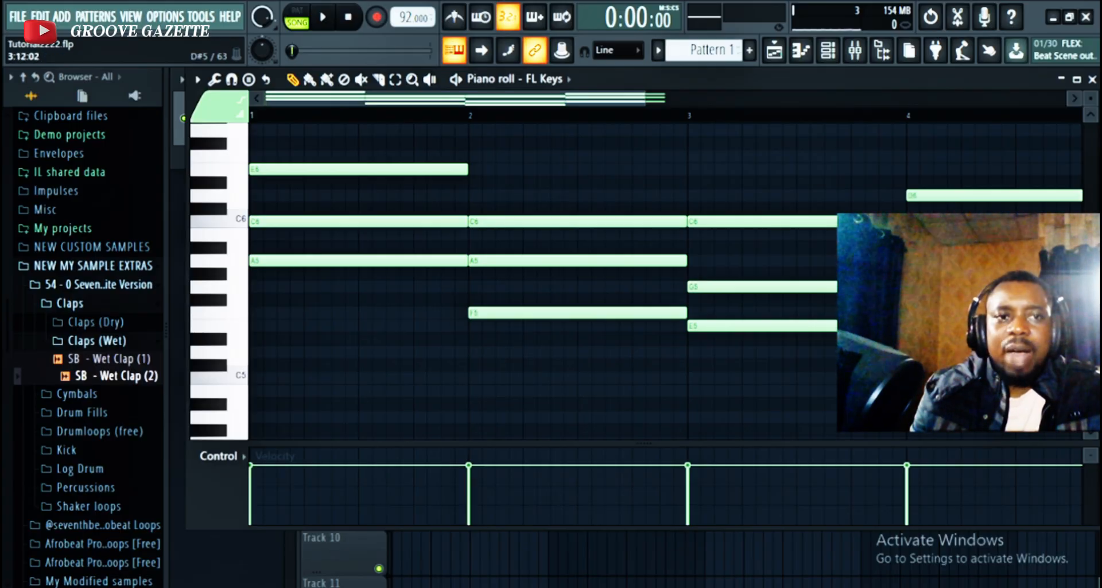
drag(808, 326, 804, 165)
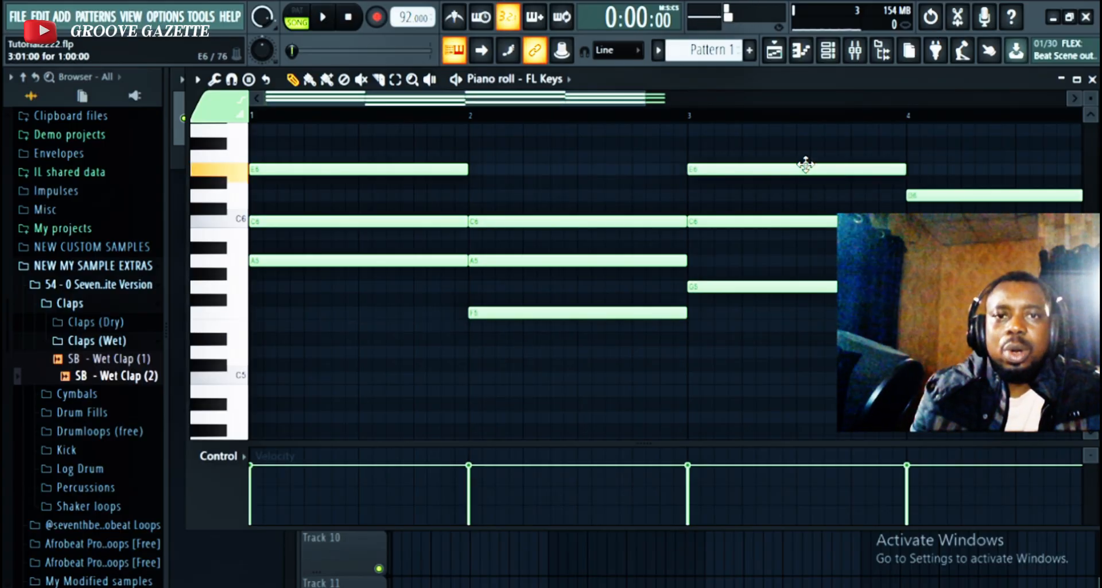
mouse_move(511, 103)
mouse_down()
mouse_move(547, 105)
mouse_move(489, 105)
mouse_move(519, 110)
mouse_up()
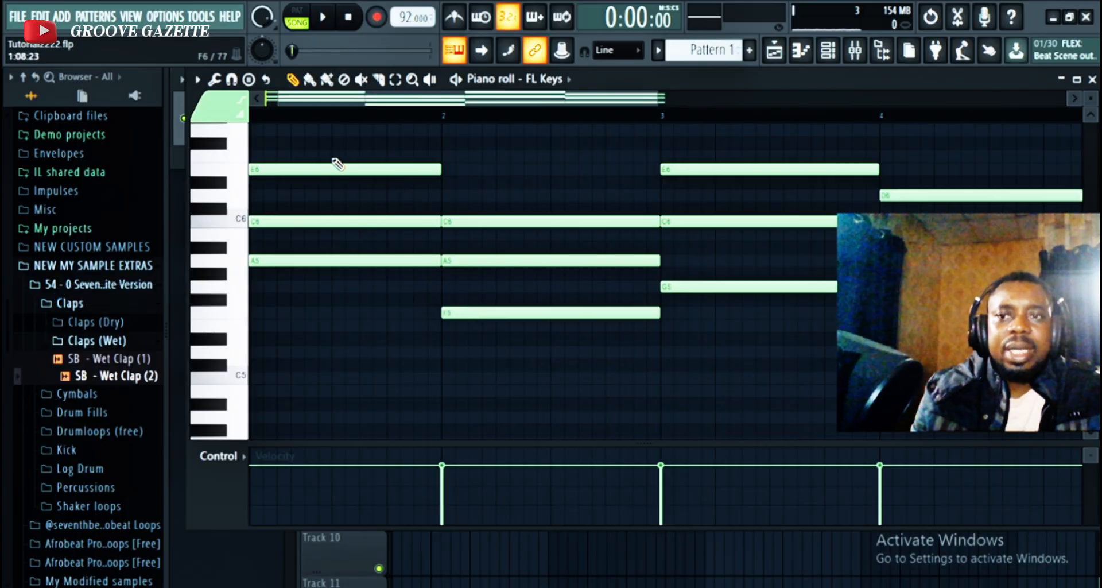
Invert the remaining chords by moving E6 down to E5 in bars 1 and 3, and D6 down to D5 in bar 4
mouse_move(338, 165)
mouse_down()
mouse_move(344, 190)
mouse_move(320, 167)
mouse_move(324, 326)
mouse_up()
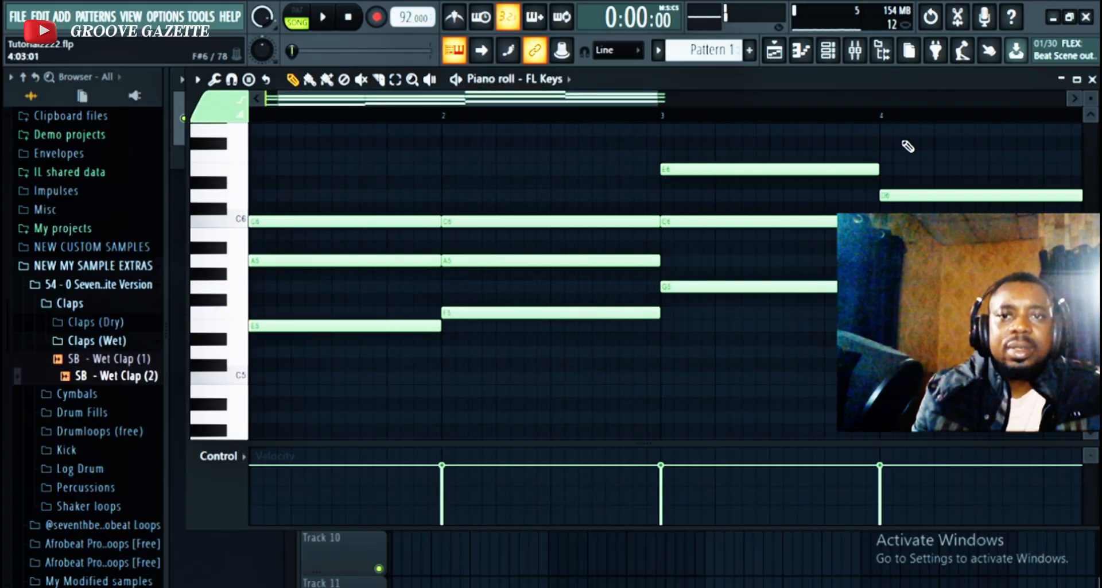
drag(790, 167, 789, 329)
drag(608, 103, 672, 107)
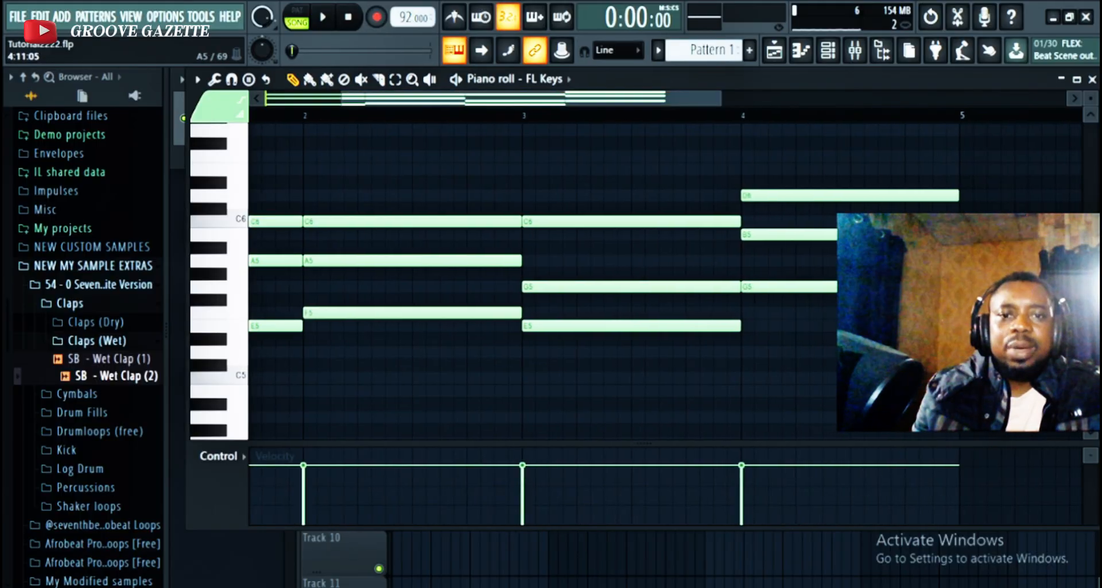
drag(802, 195, 802, 353)
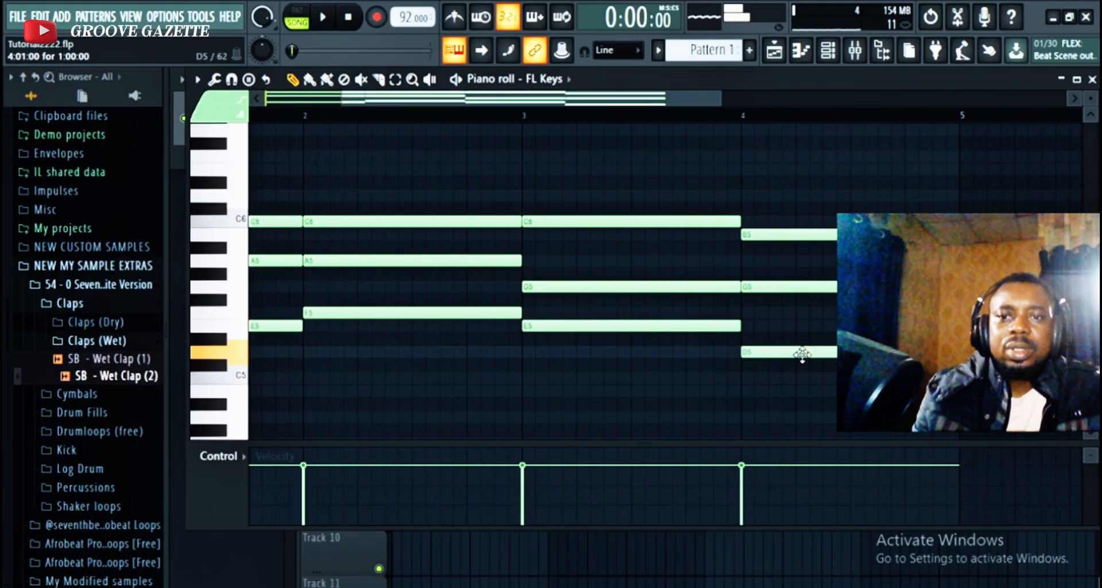
Play back the inverted four-bar chord progression from the start and stop it
drag(586, 98, 510, 102)
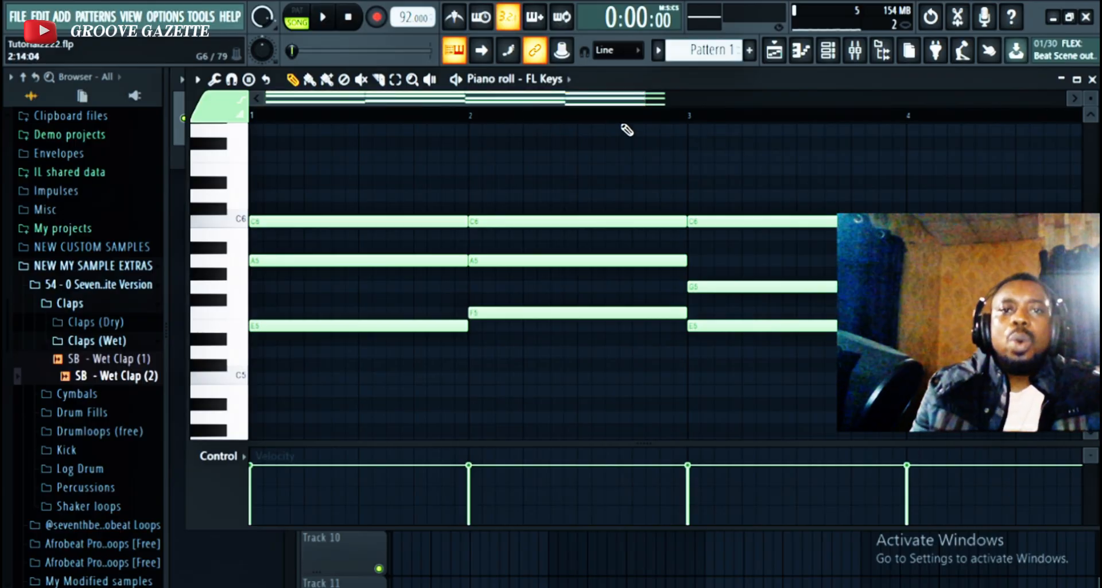
drag(585, 101, 443, 115)
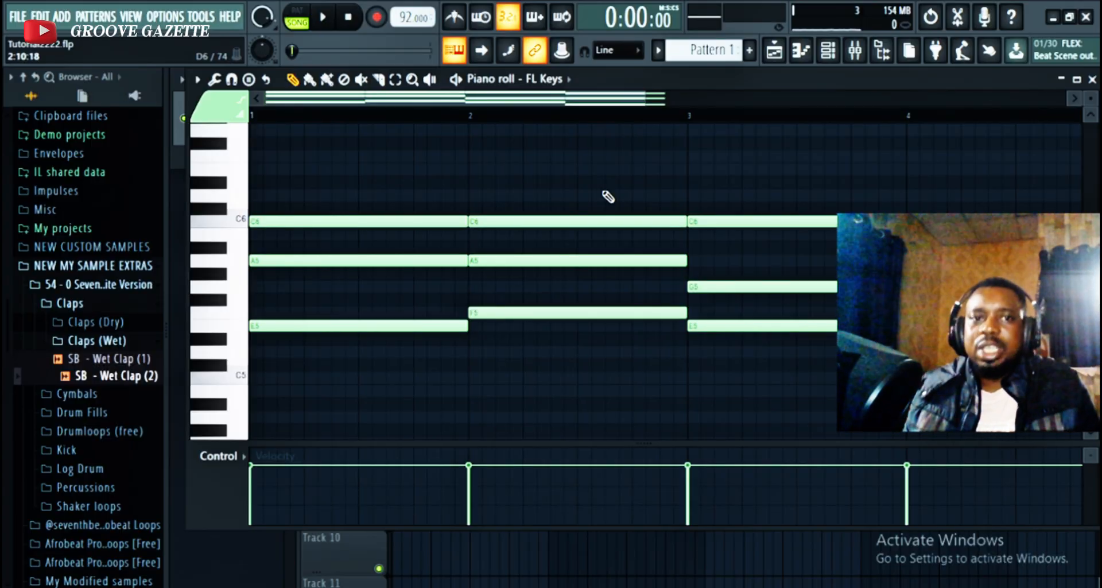
key(space)
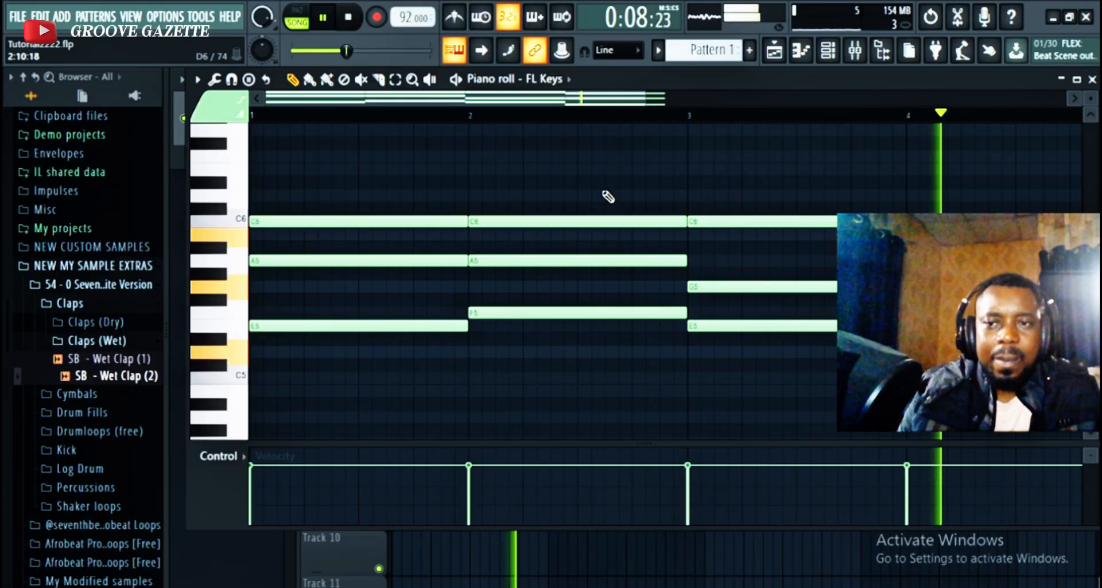
key(space)
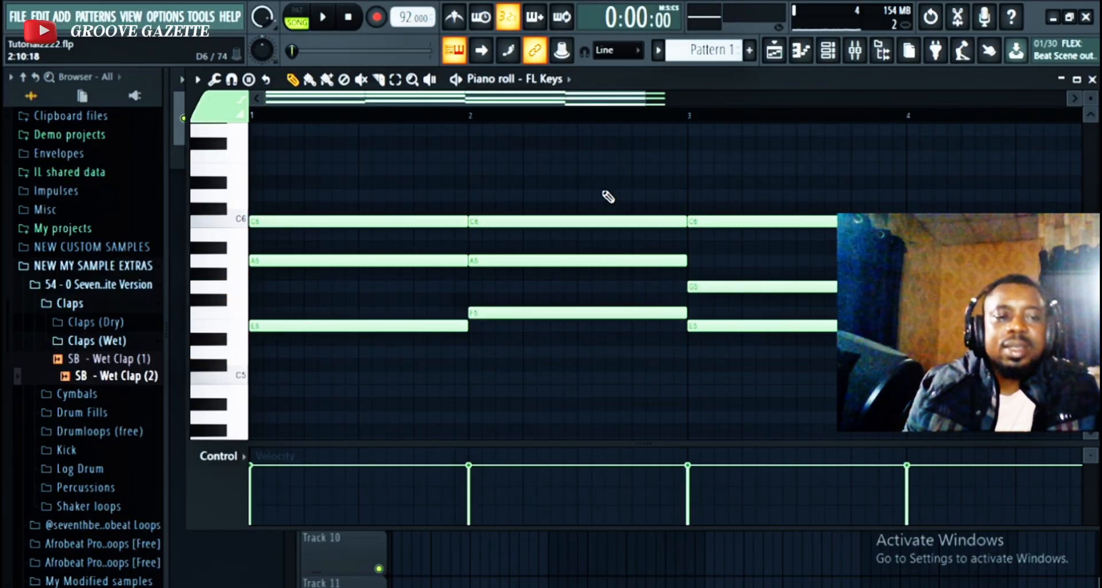
Transpose all notes of the four-bar progression down one octave, so the first chord's lowest note sits on E4
key(ctrl+a)
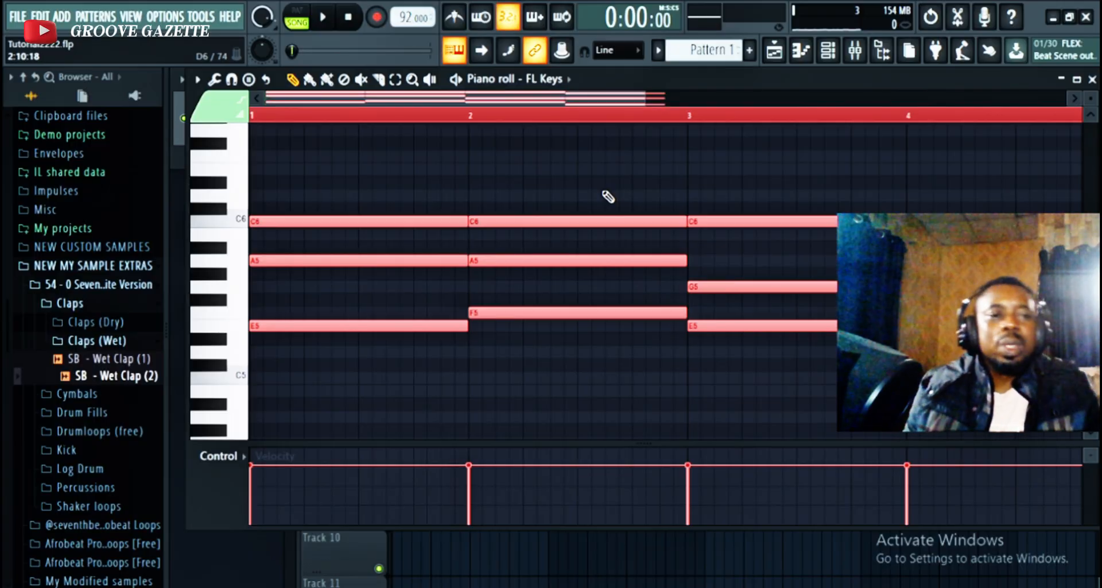
scroll(440, 170, down, 3)
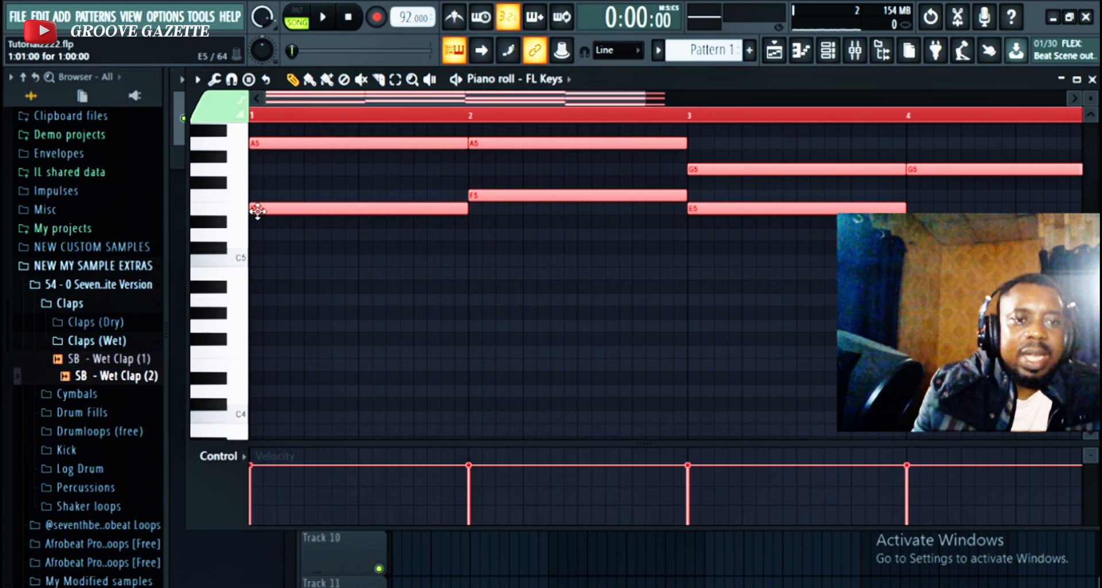
drag(257, 210, 254, 371)
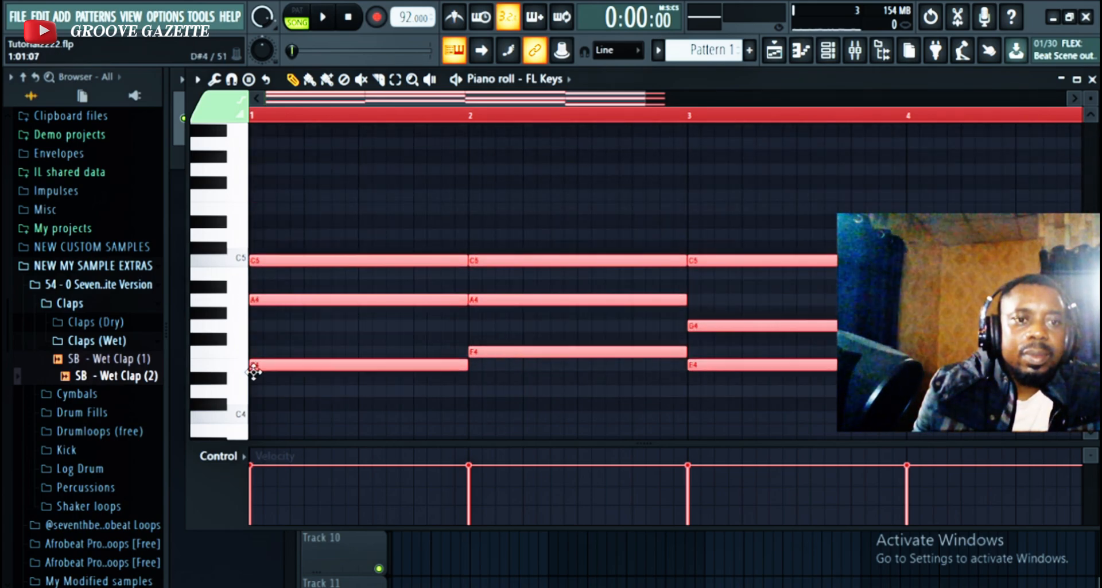
Play back the progression in its lower octave, stop it, and deselect all notes
key(space)
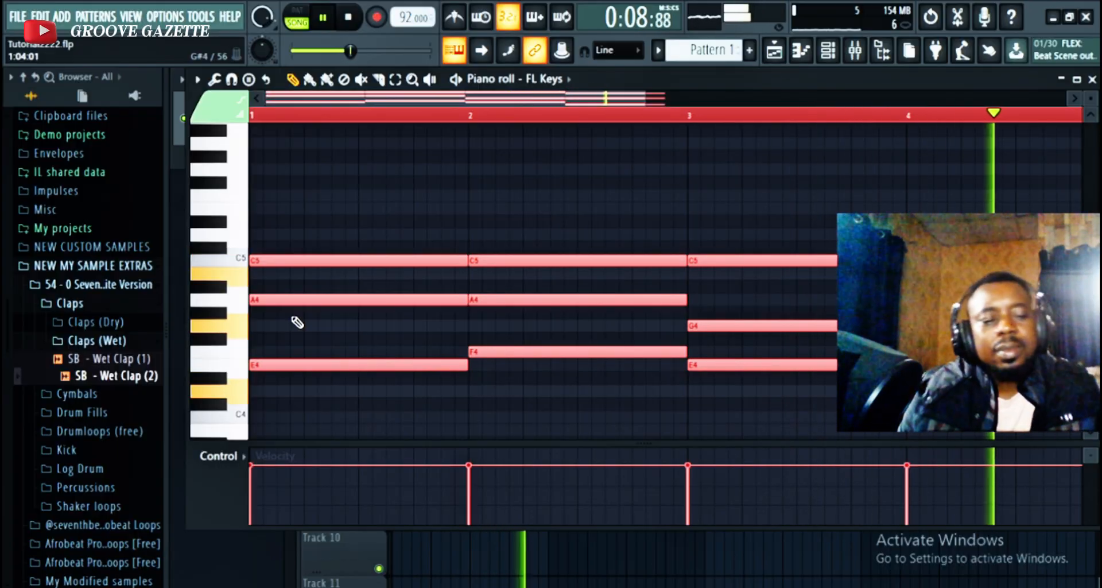
key(space)
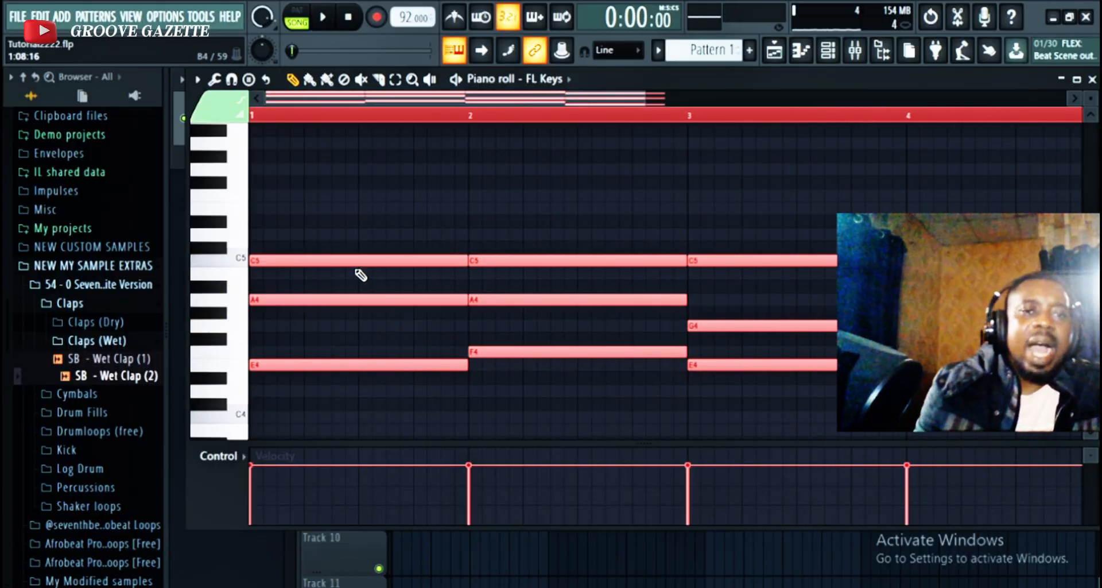
click(333, 183)
right_click(342, 181)
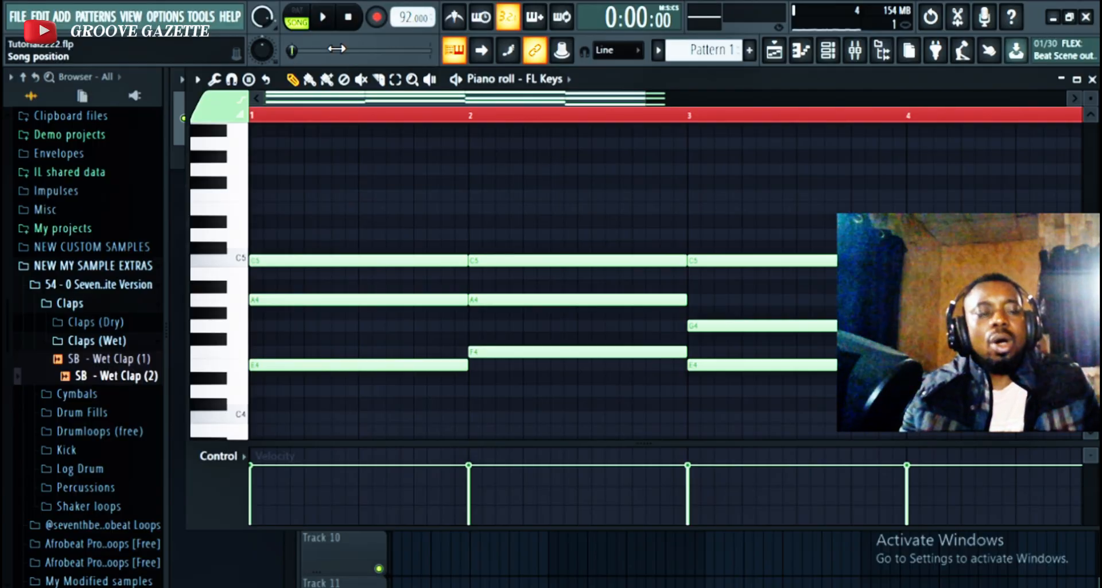
Add E4 below F4 in bar 2, using a temporary major 7th chord stamp on F5 as a guide and deleting it
drag(382, 106, 517, 112)
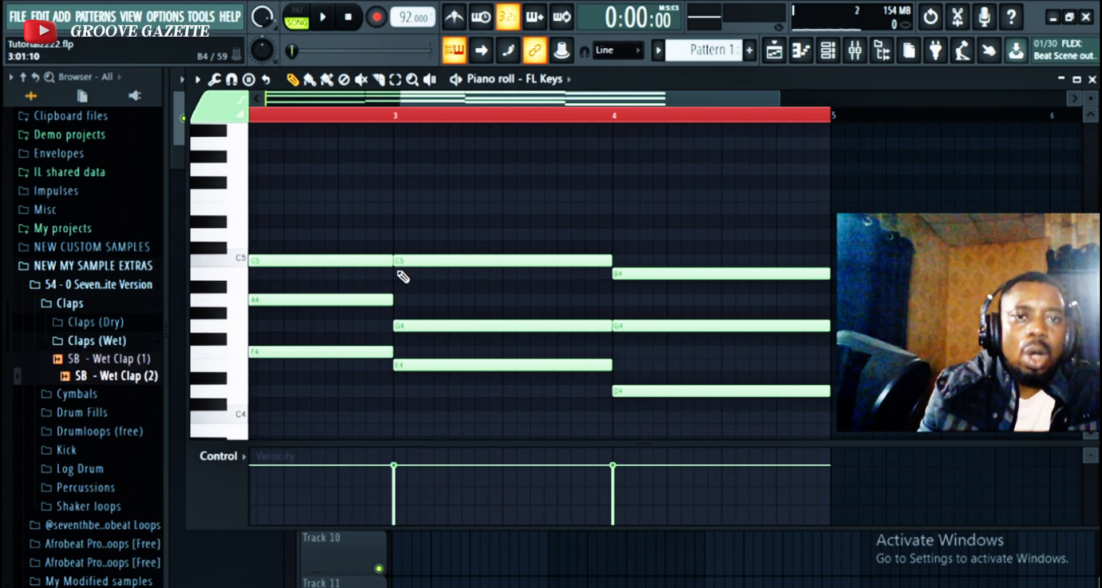
scroll(403, 276, left, 3)
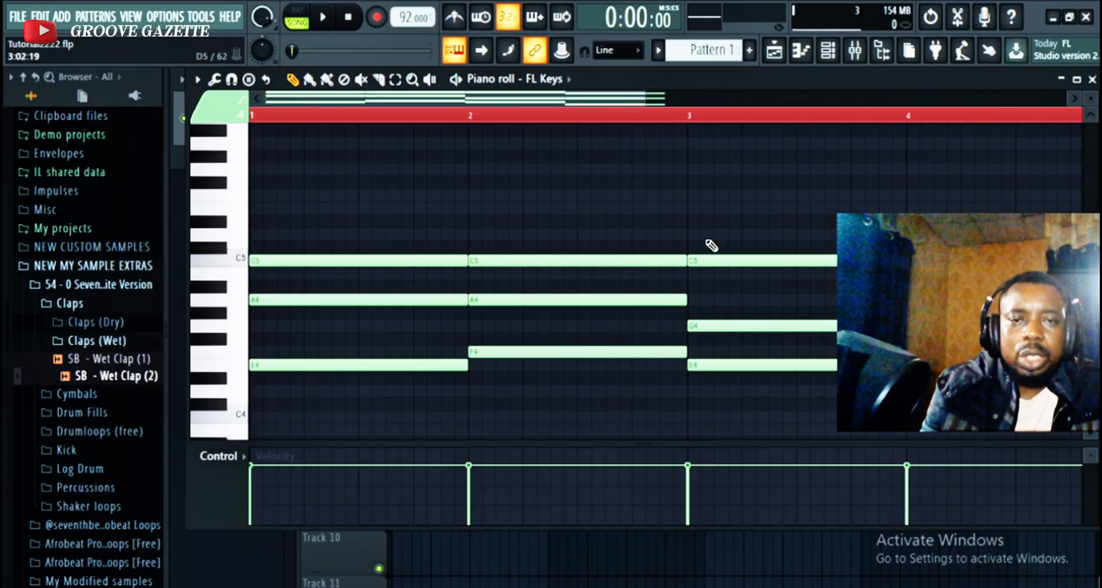
scroll(494, 258, up, 3)
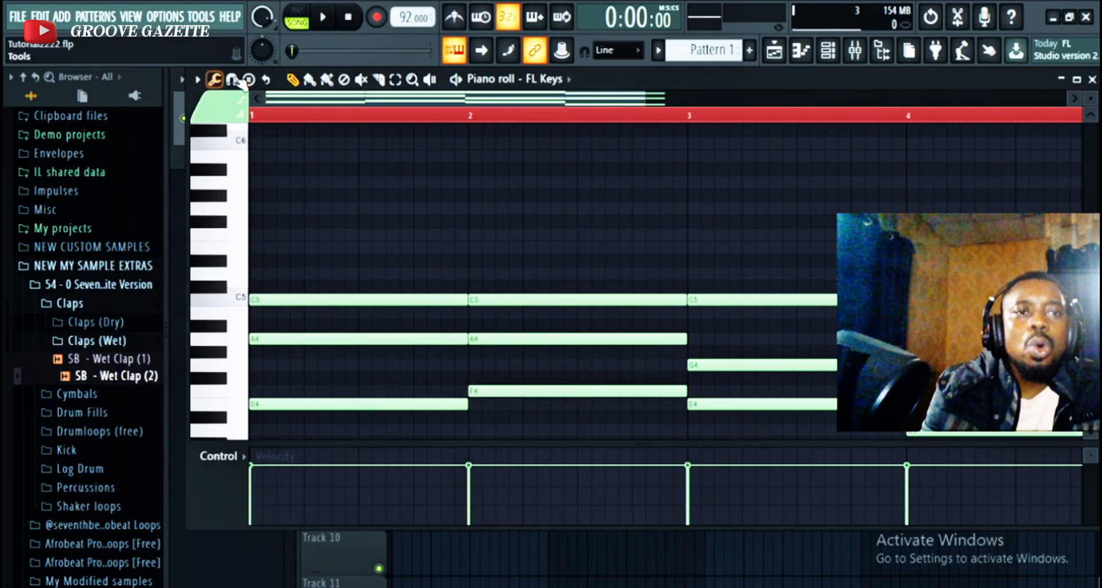
click(233, 80)
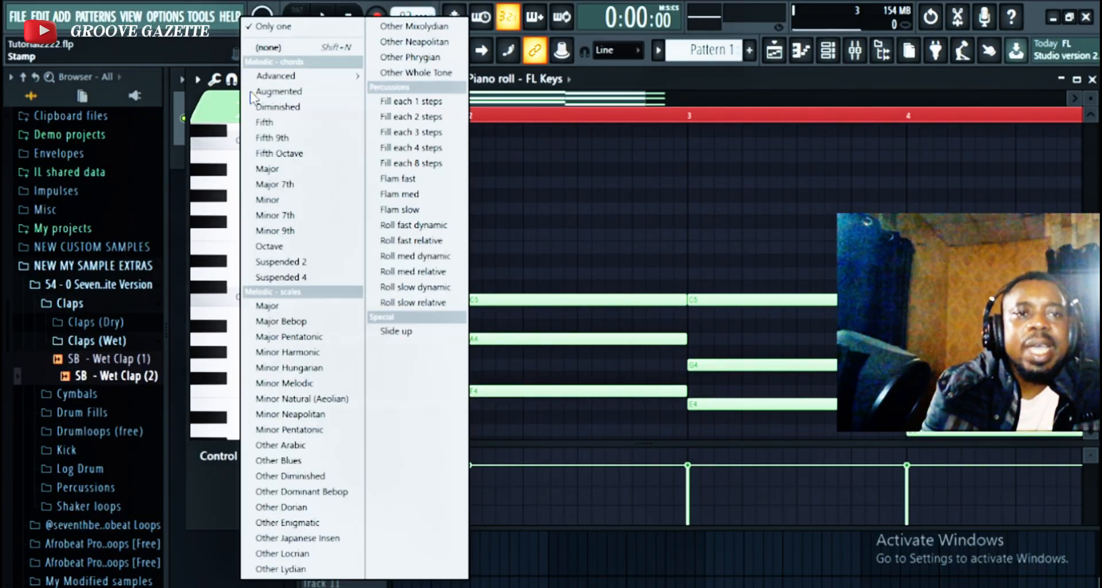
click(275, 185)
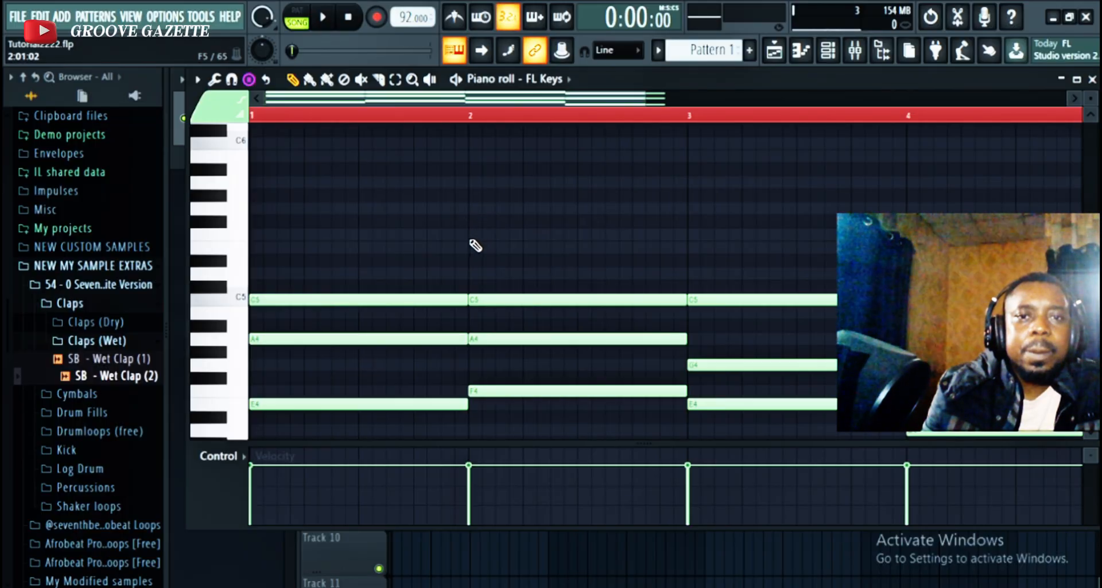
click(469, 237)
scroll(486, 275, up, 2)
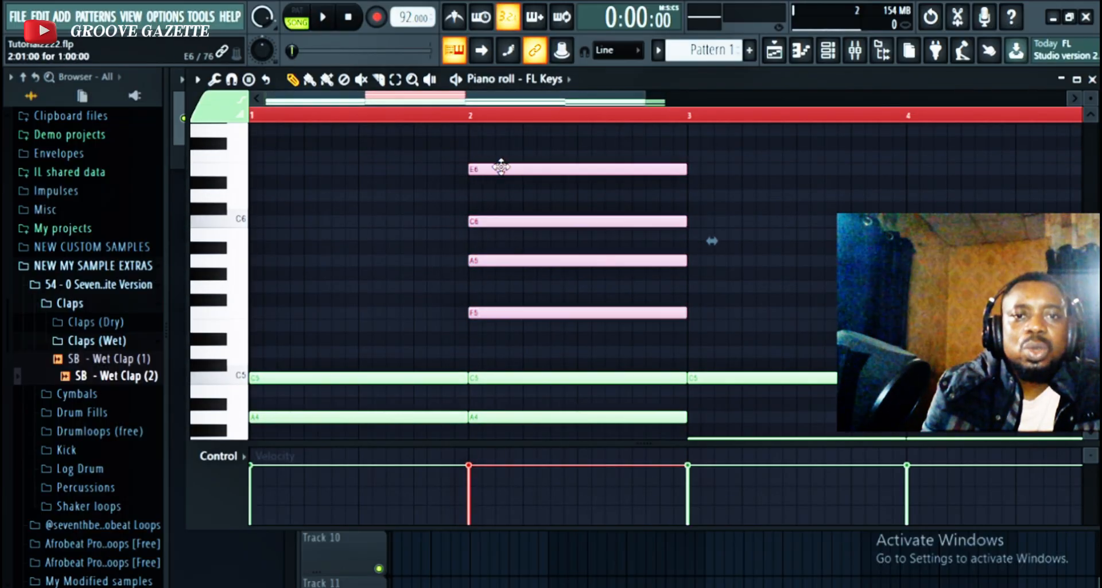
scroll(529, 242, down, 2)
scroll(537, 234, up, 2)
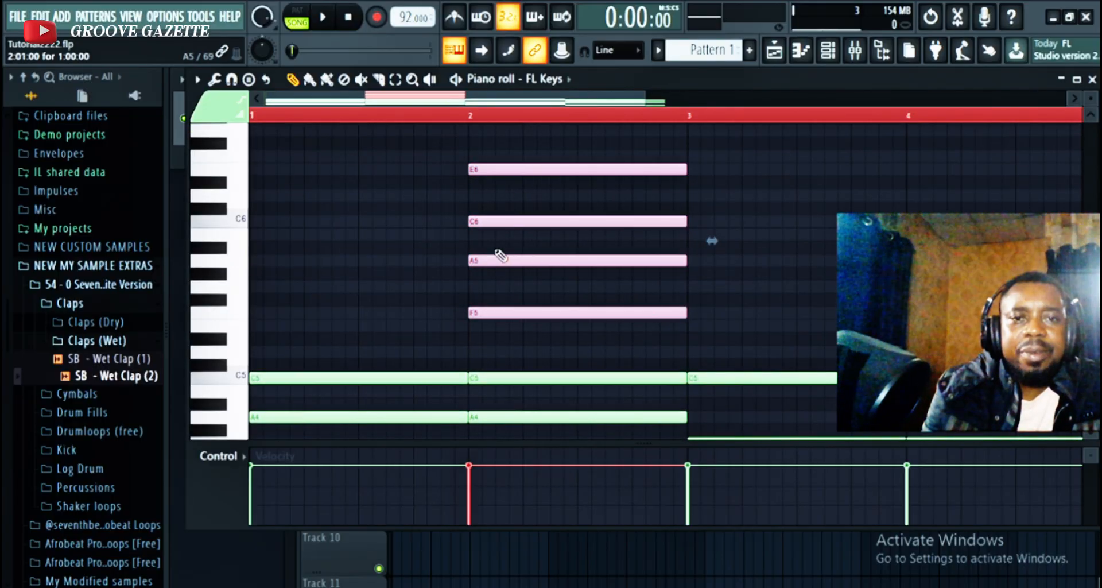
scroll(511, 408, down, 2)
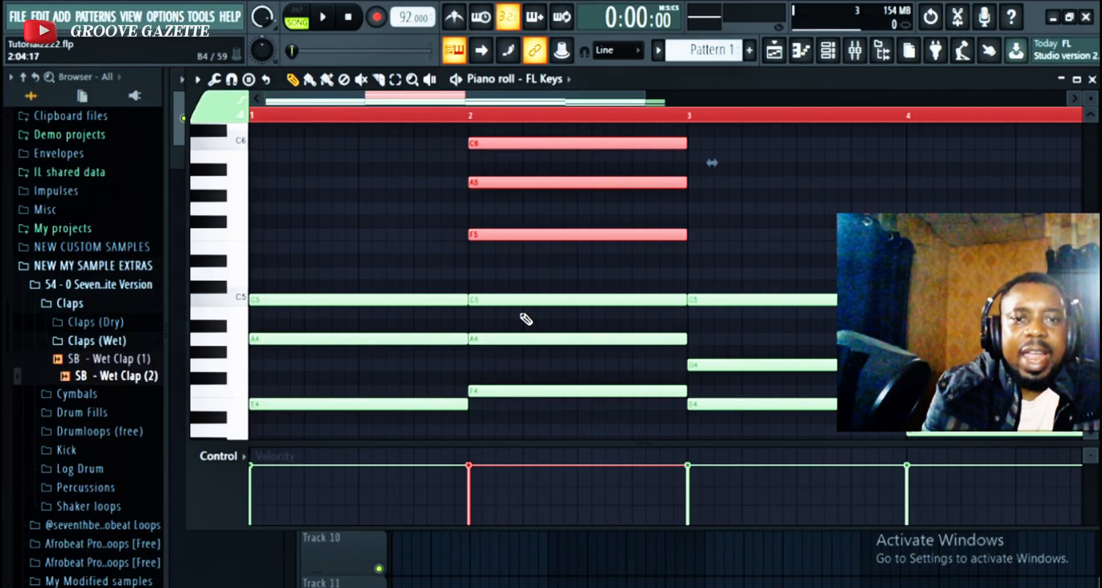
scroll(521, 327, up, 2)
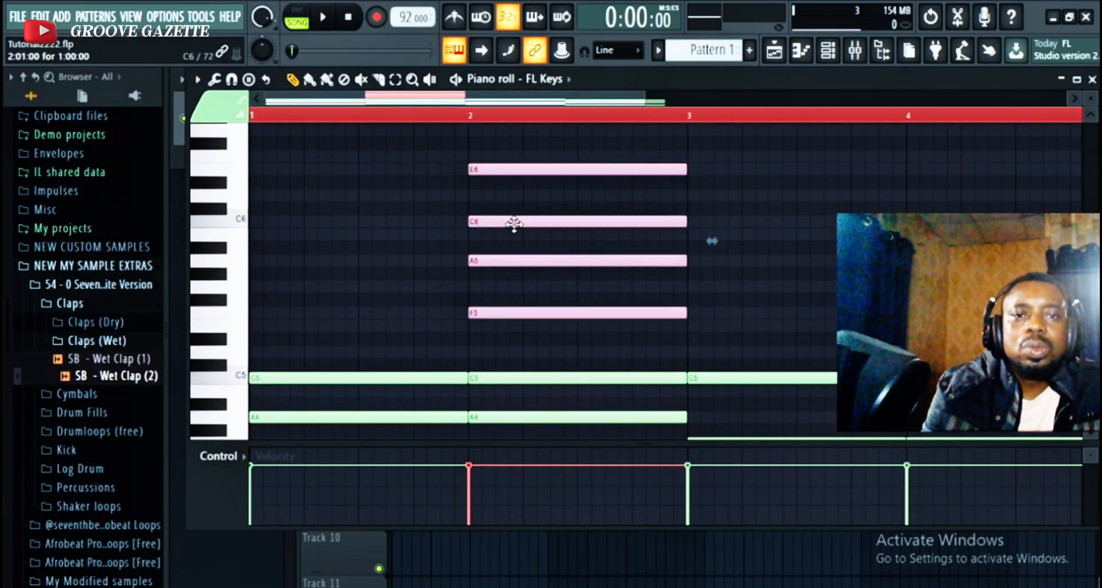
scroll(505, 308, down, 6)
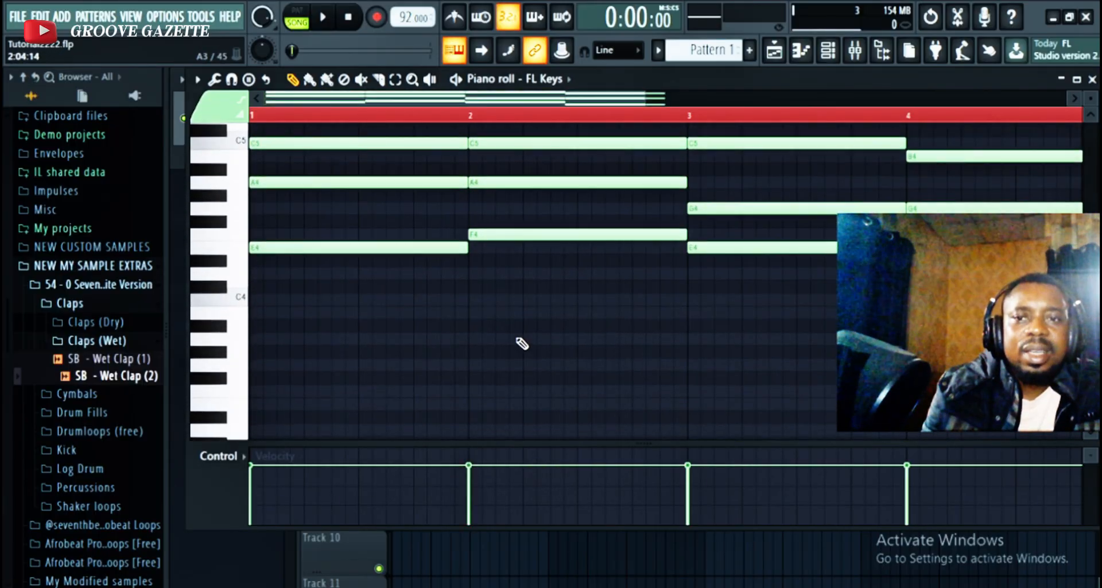
click(488, 275)
drag(522, 273, 510, 240)
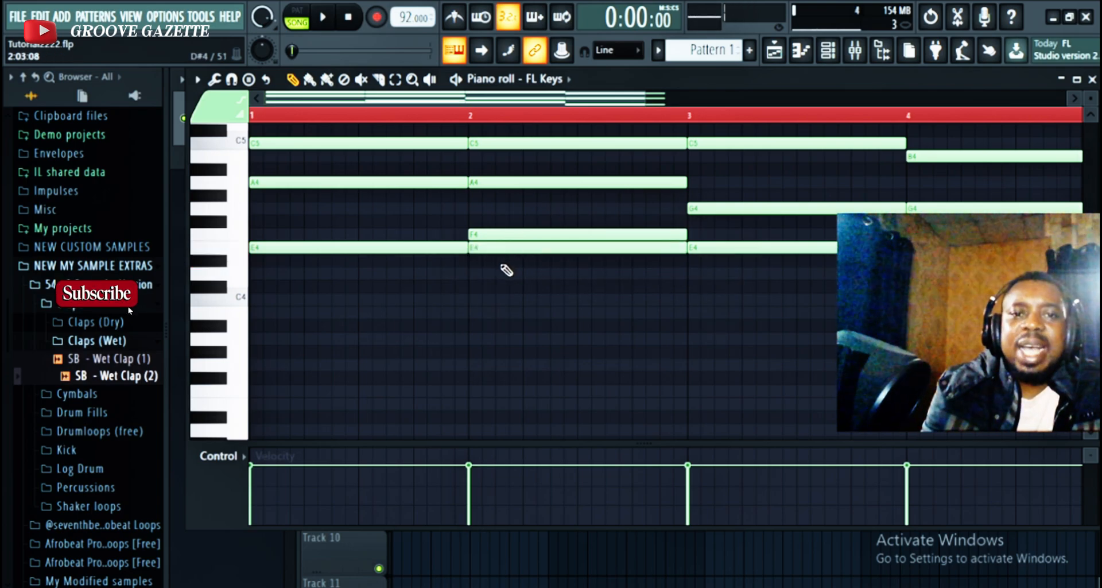
Add one-bar root notes beneath the chords: A3 in bar 1, F3 in bar 2, C4 in bar 3 and G3 in bar 4
scroll(529, 283, up, 2)
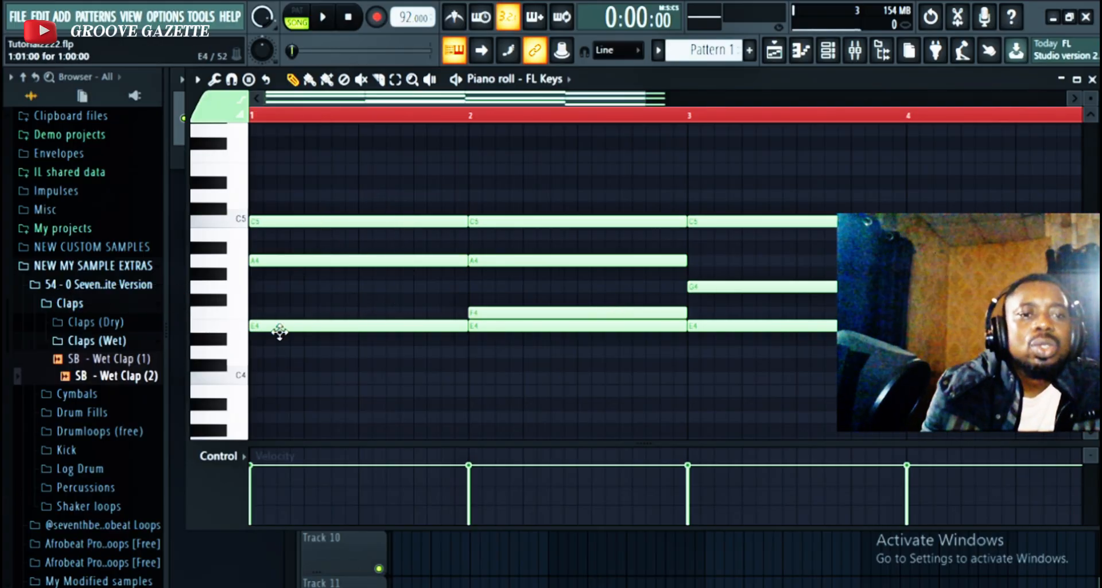
scroll(284, 313, down, 3)
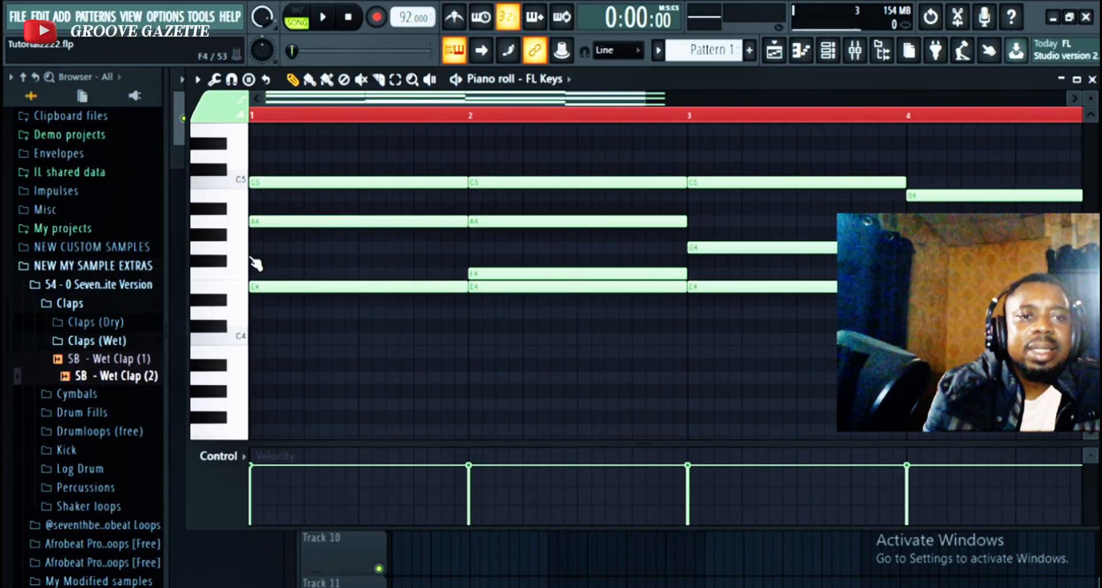
click(259, 376)
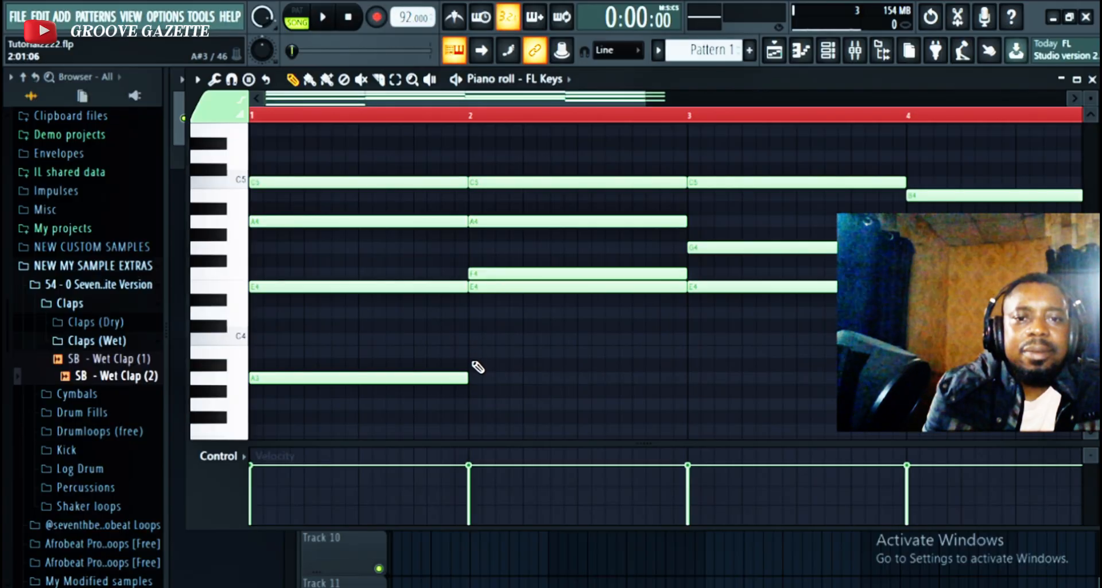
click(519, 430)
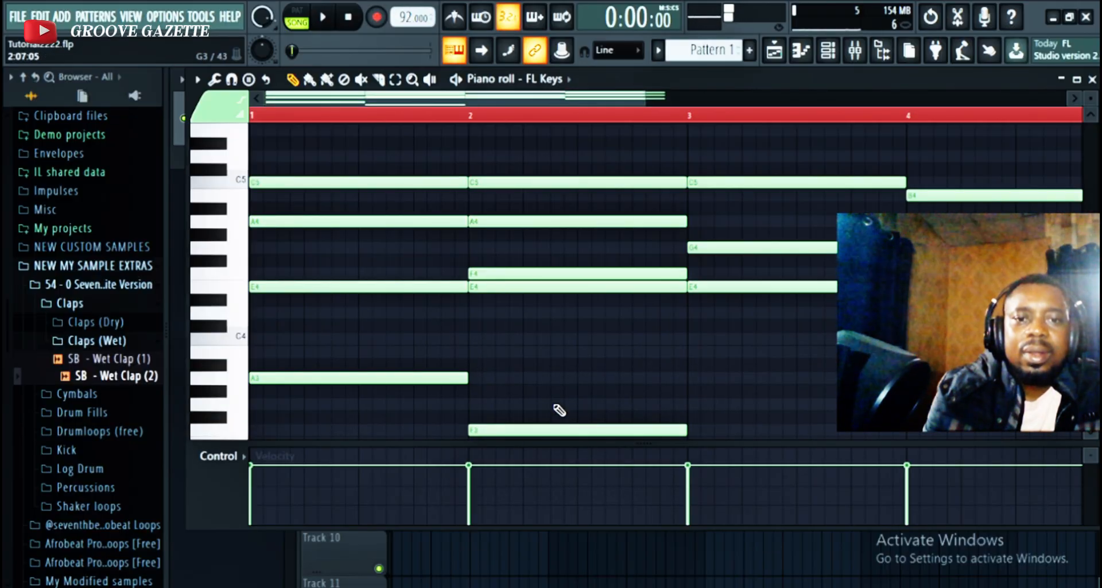
scroll(591, 382, down, 2)
scroll(800, 292, up, 1)
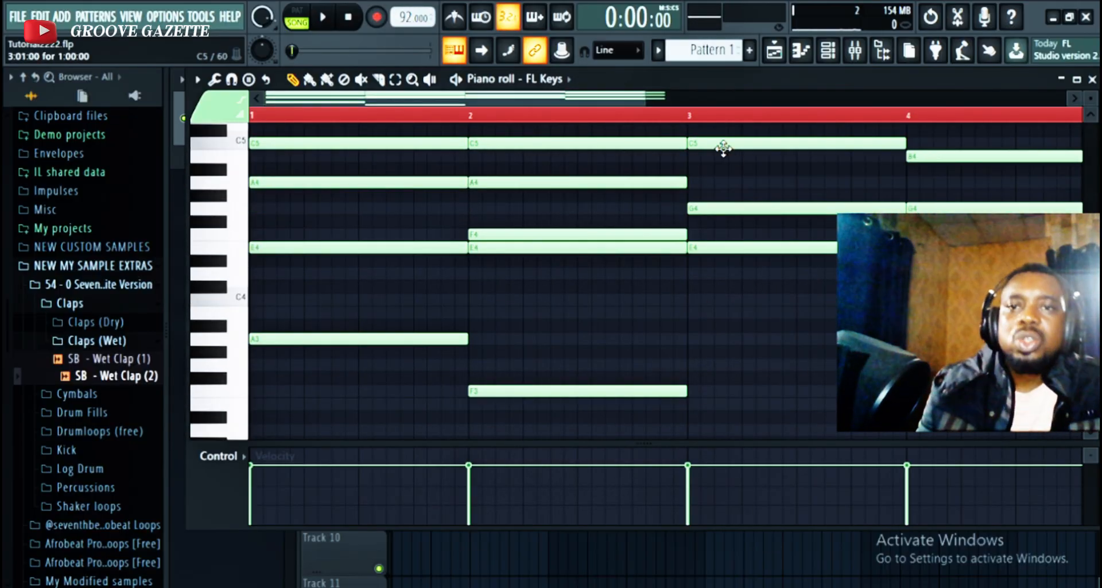
click(691, 299)
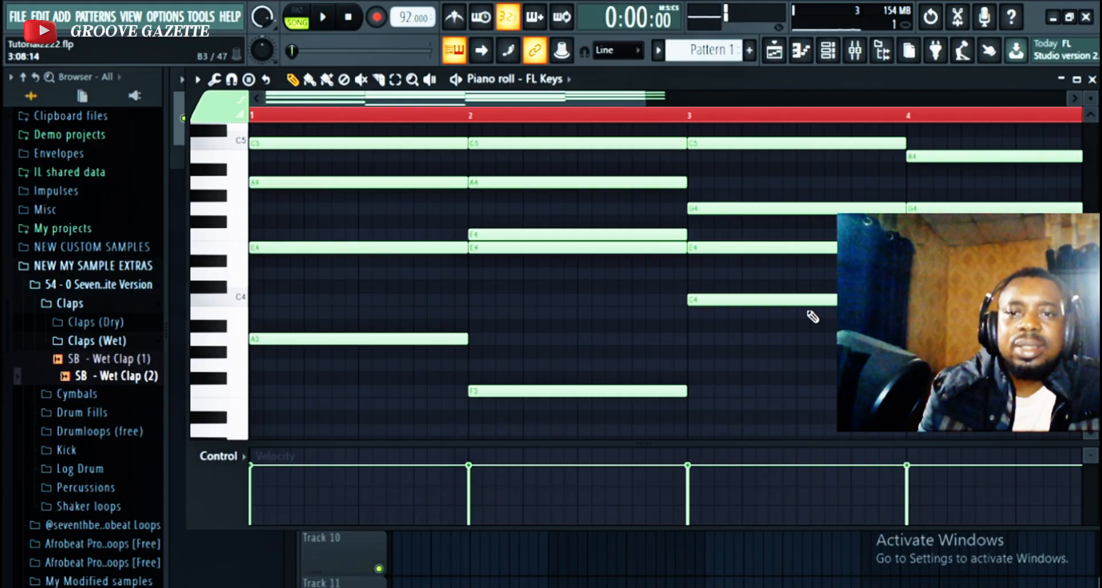
drag(758, 415, 764, 388)
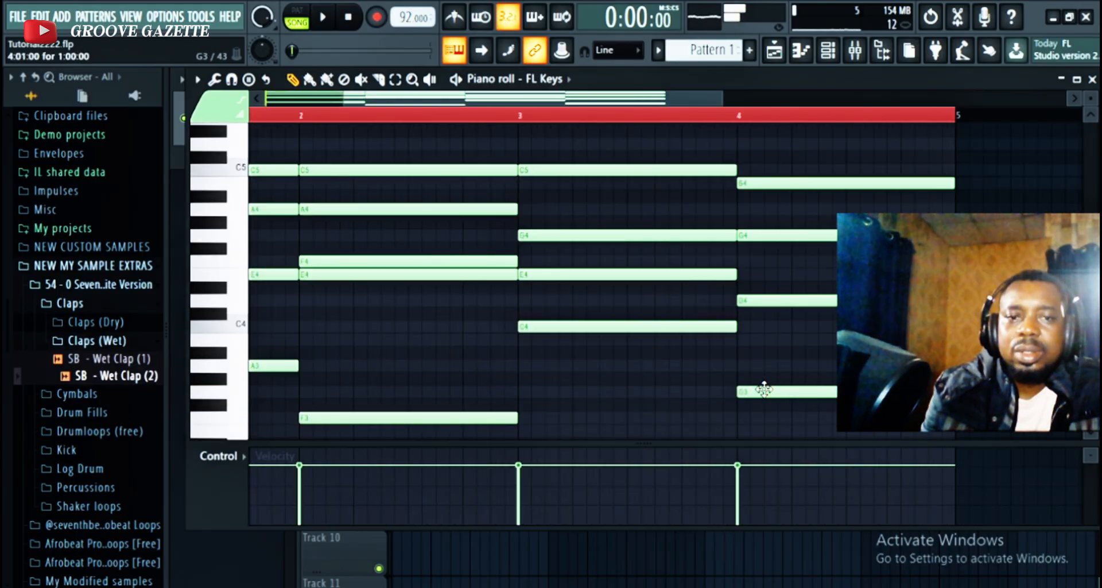
Play back the progression with its bass root notes from the start and stop it
drag(652, 99, 534, 98)
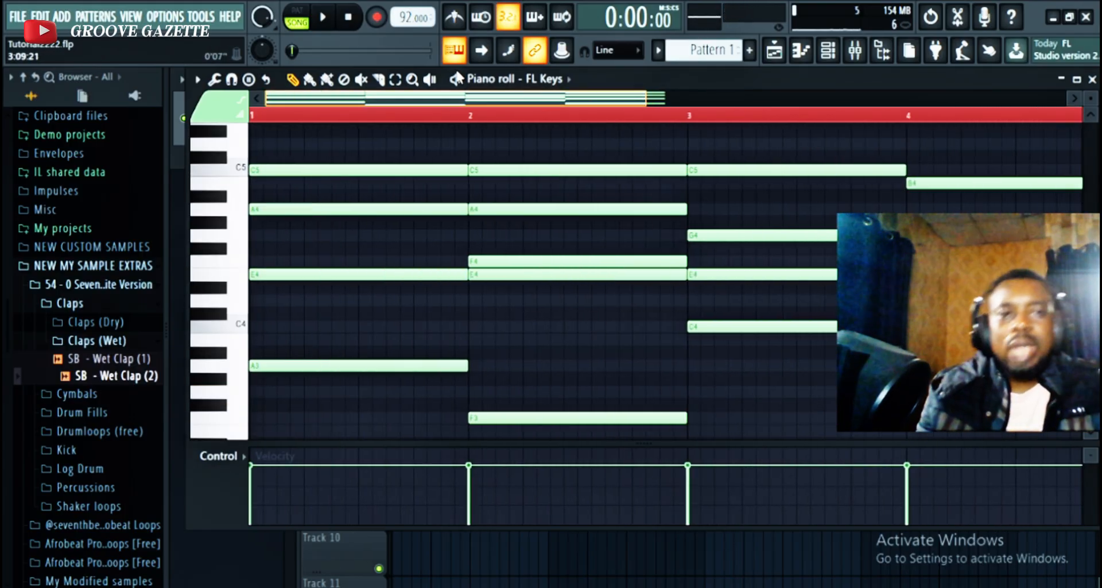
key(space)
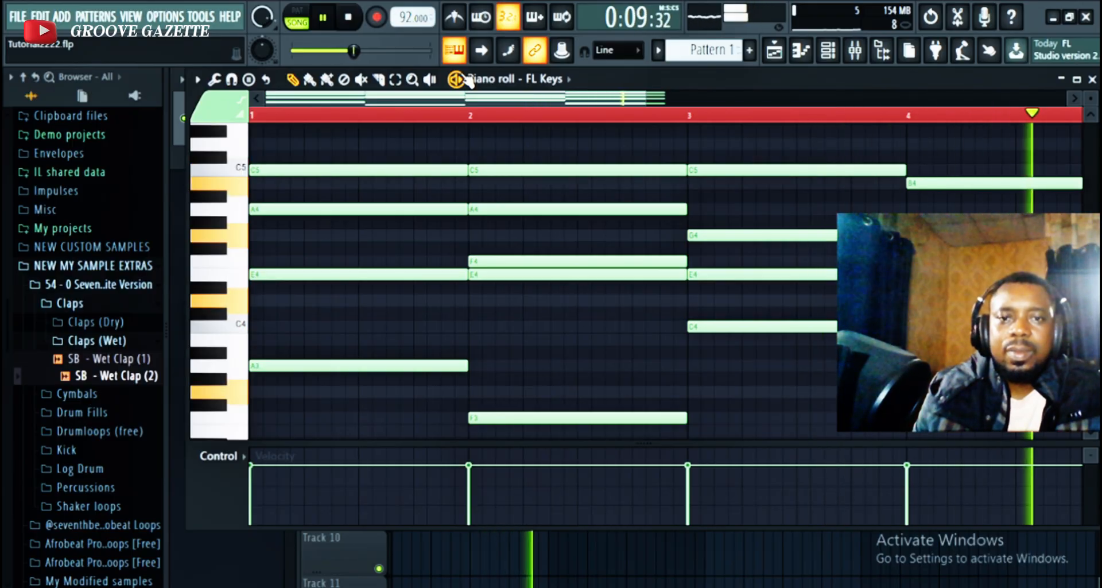
key(space)
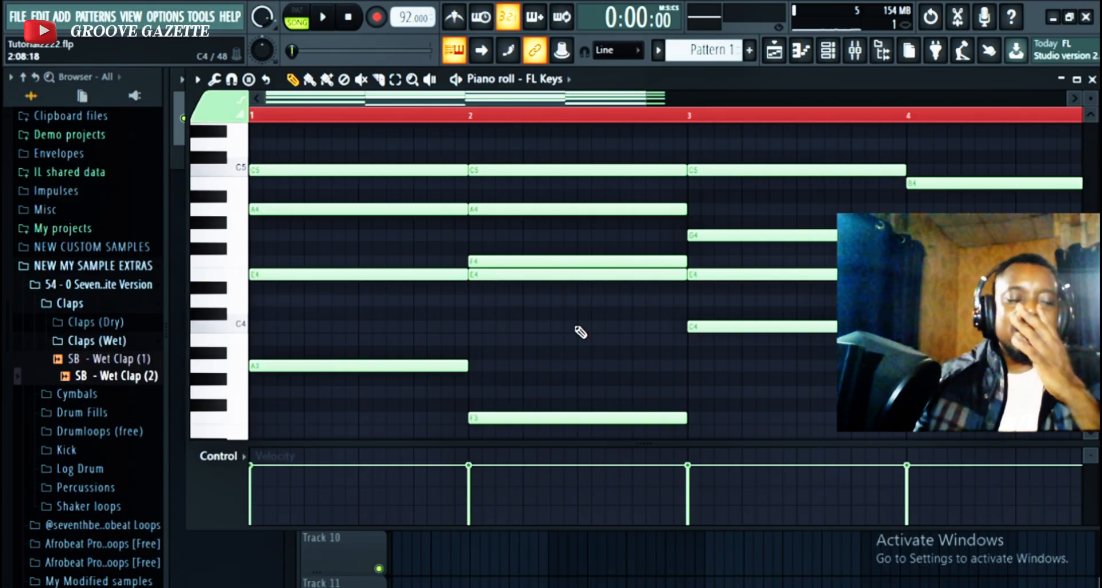
scroll(574, 321, up, 3)
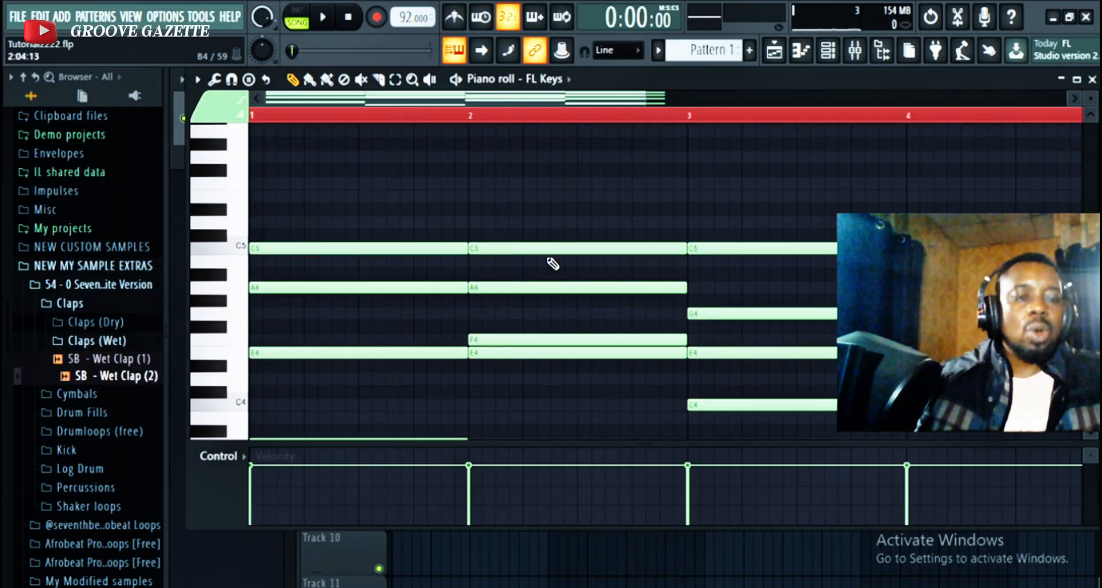
Add one-bar C6 notes above the chords in bars 1 and 2, doubling their C5 an octave higher
scroll(345, 386, down, 3)
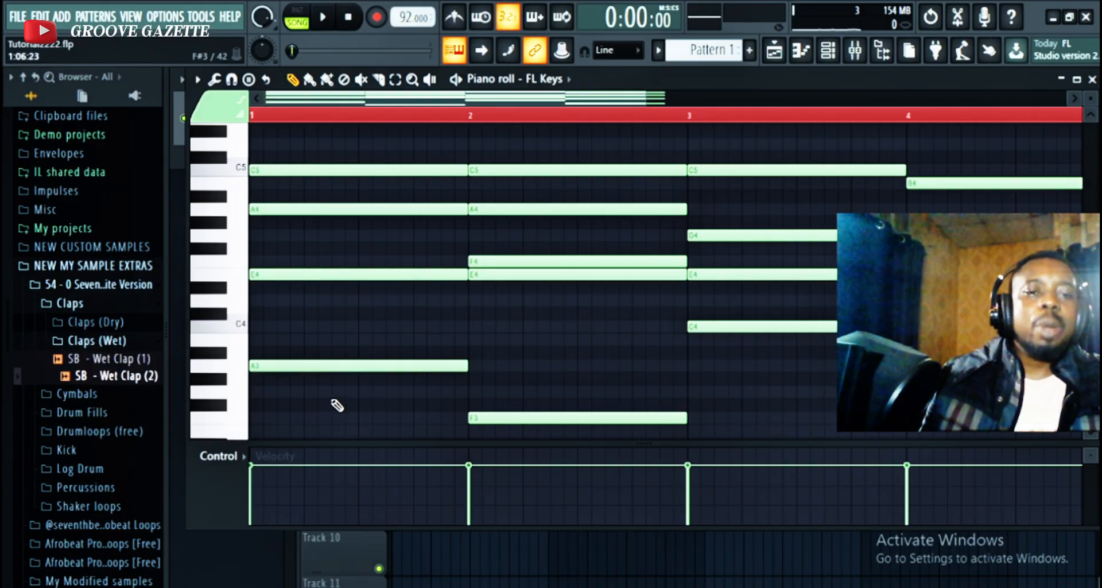
scroll(485, 416, up, 3)
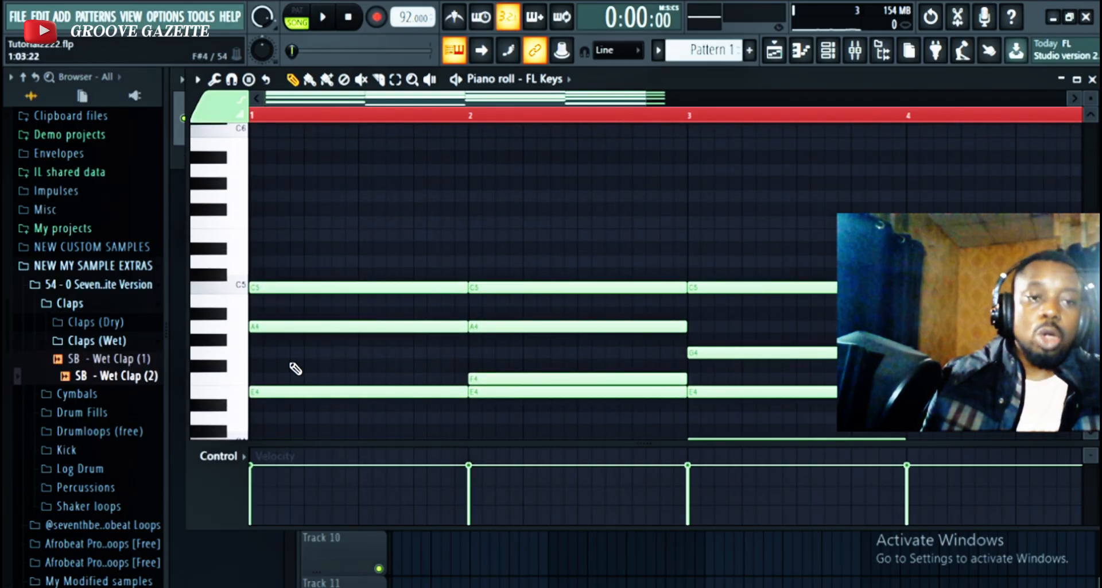
scroll(332, 386, up, 2)
scroll(305, 389, down, 1)
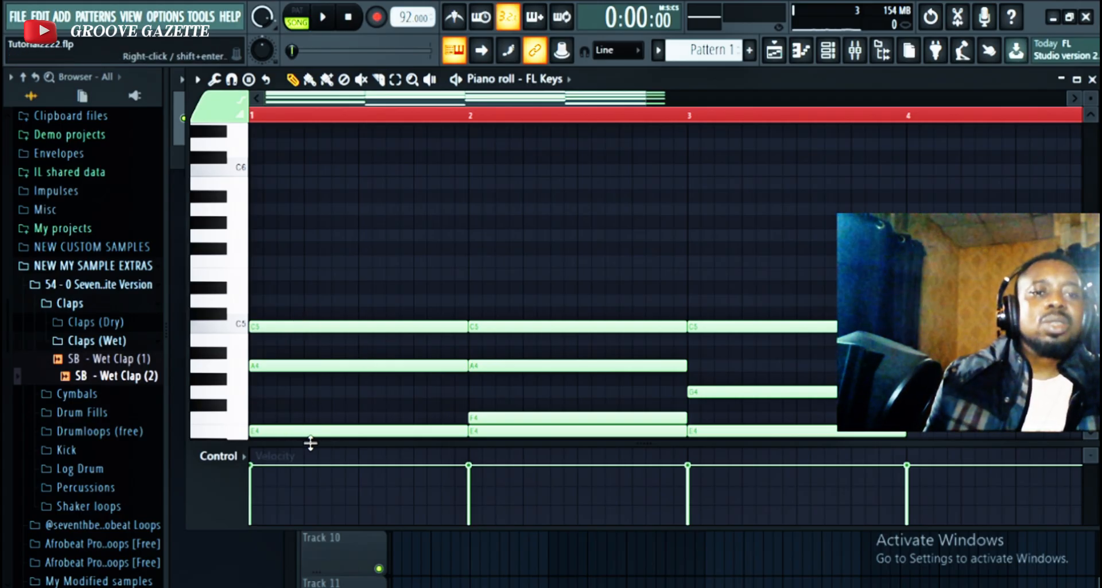
click(253, 171)
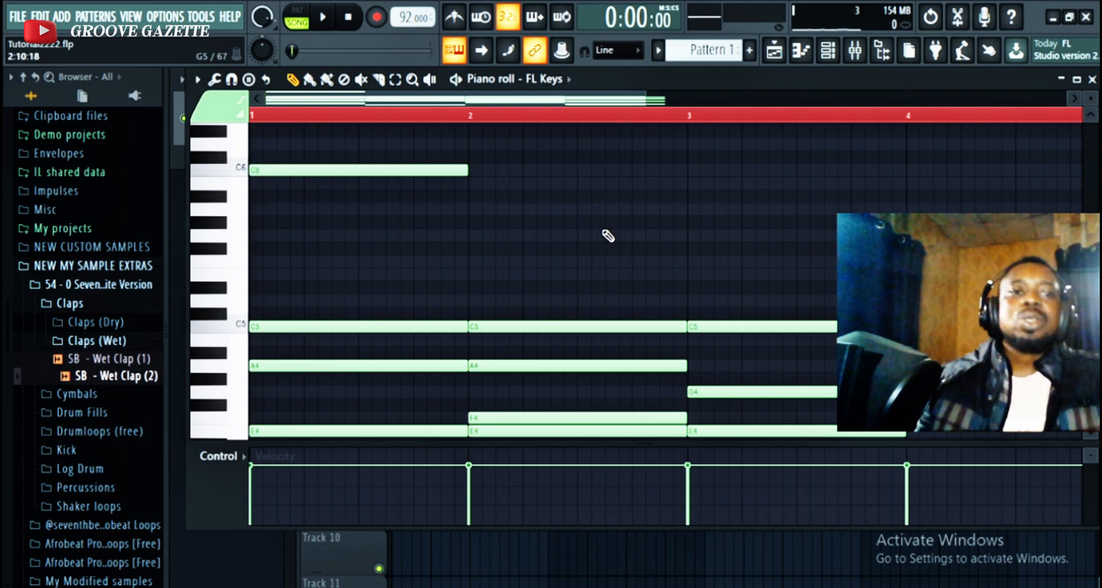
scroll(557, 235, down, 2)
scroll(546, 263, up, 1)
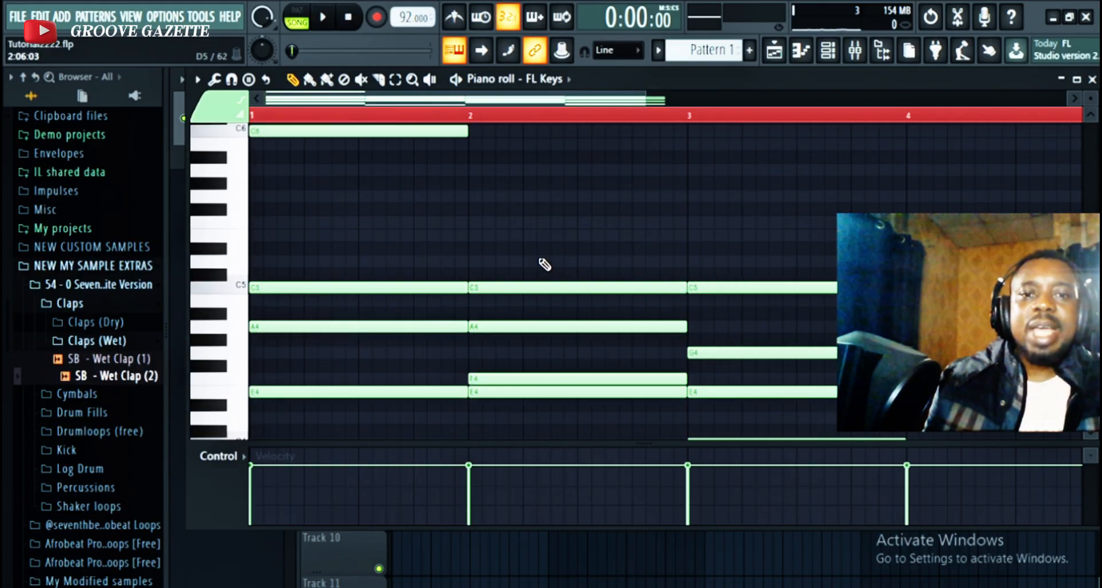
click(486, 132)
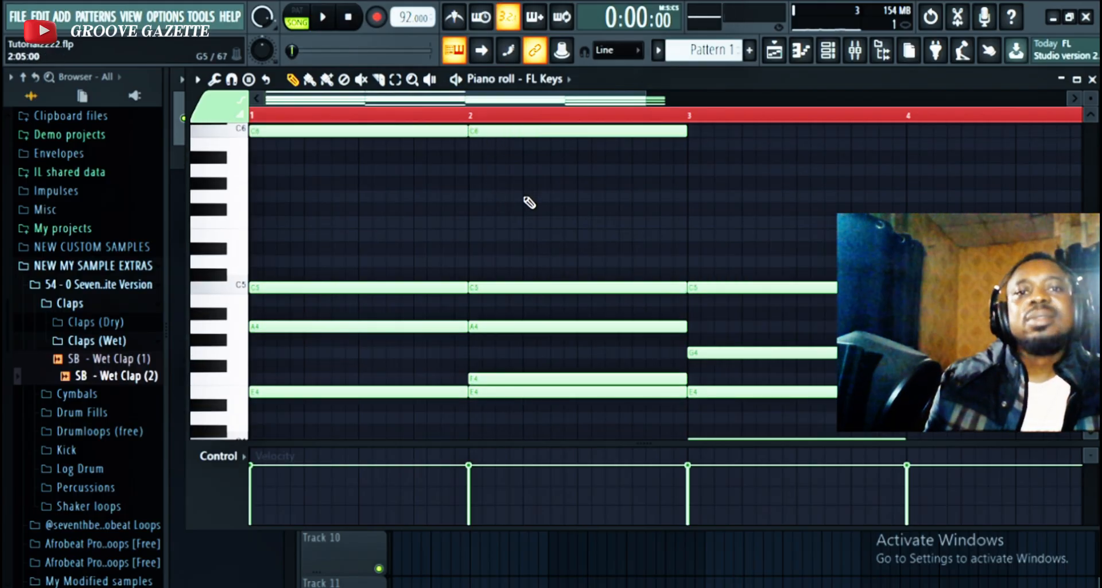
Continue the upper line with a one-bar C6 in bar 3 and a one-bar B5 in bar 4
scroll(595, 105, right, 2)
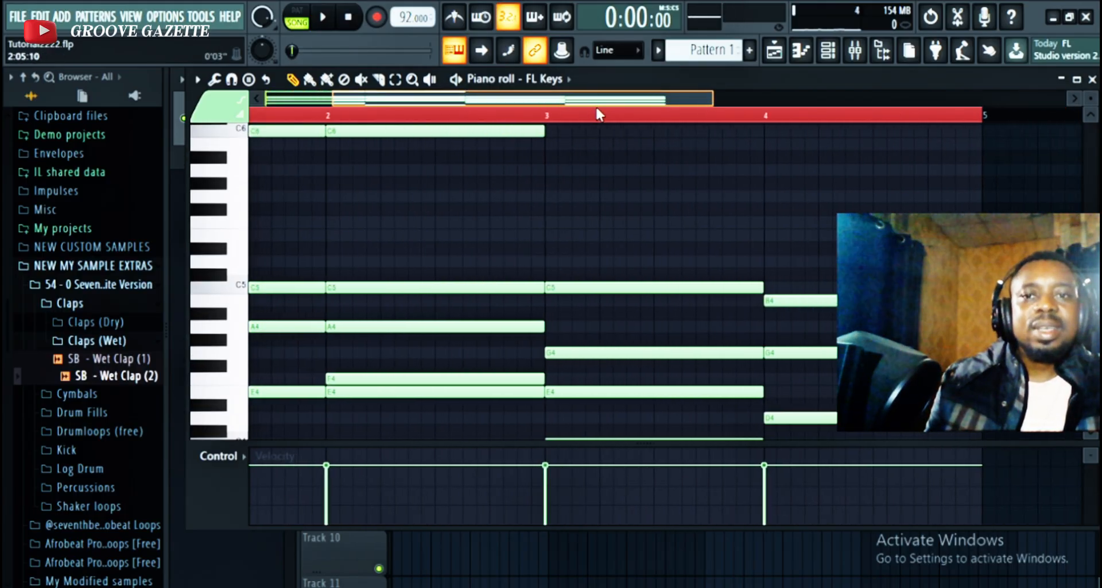
scroll(593, 204, up, 2)
scroll(594, 205, down, 1)
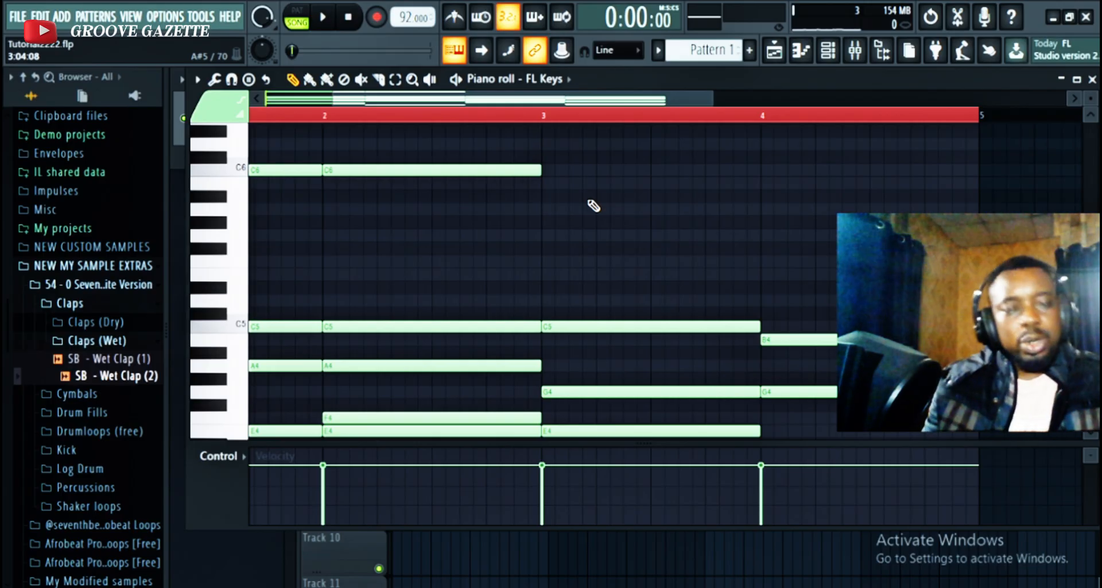
click(546, 170)
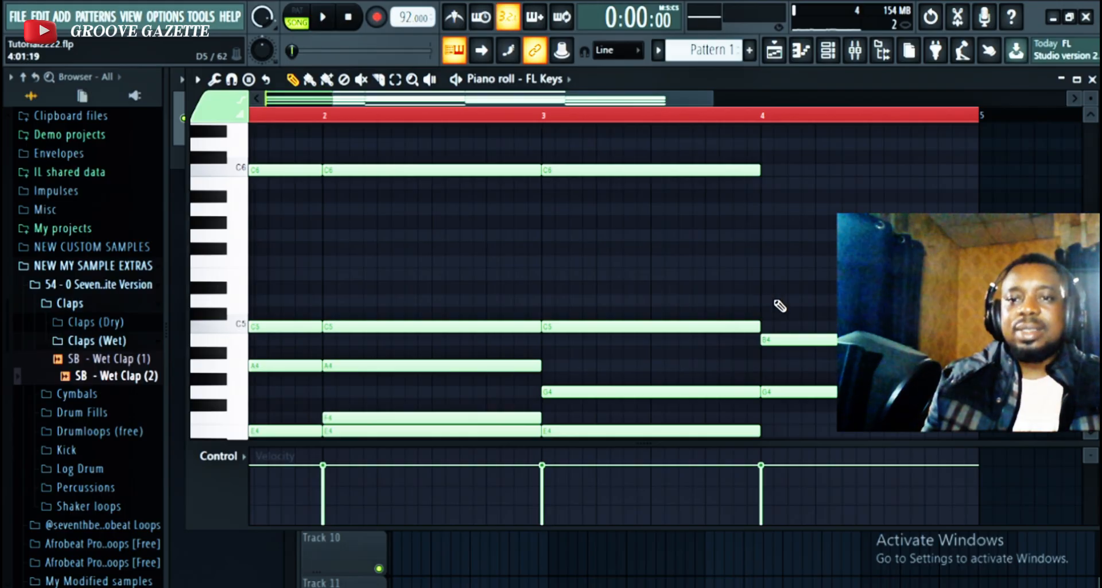
scroll(795, 348, down, 3)
scroll(797, 350, up, 3)
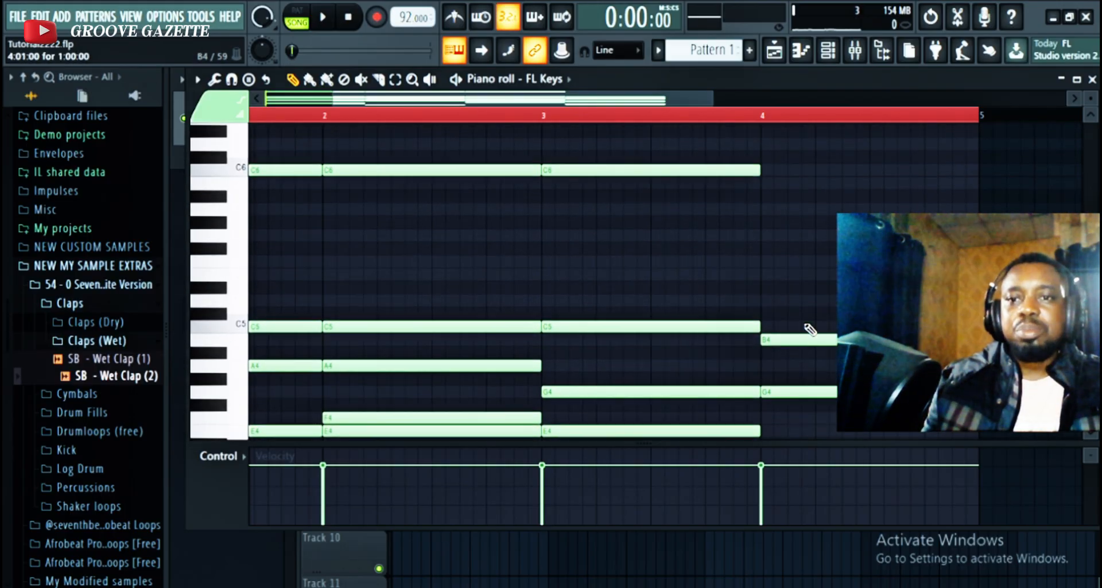
click(781, 184)
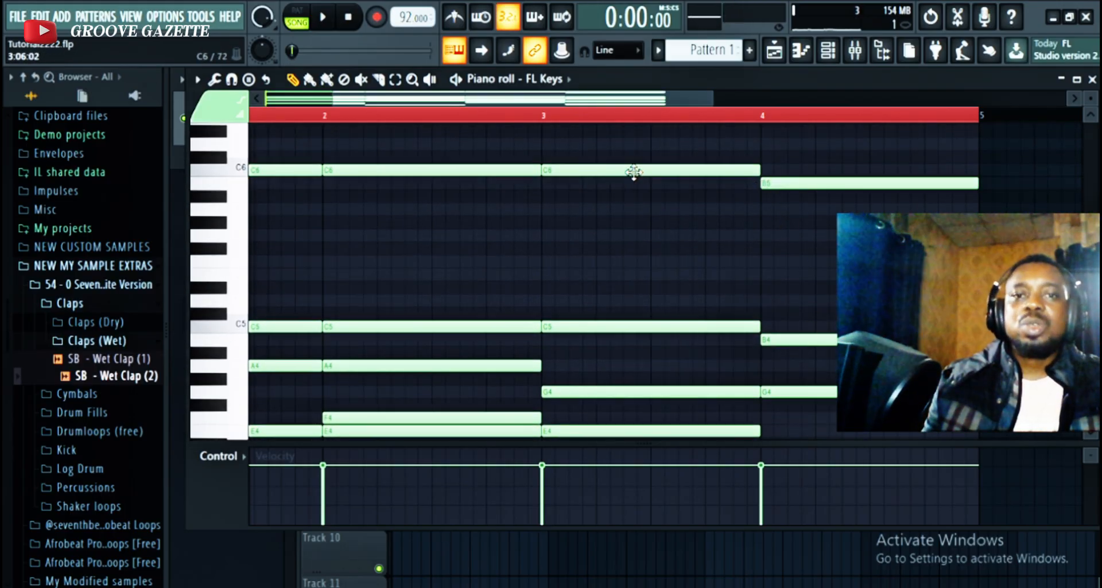
Play back the progression with its new upper octave notes and stop it
key(space)
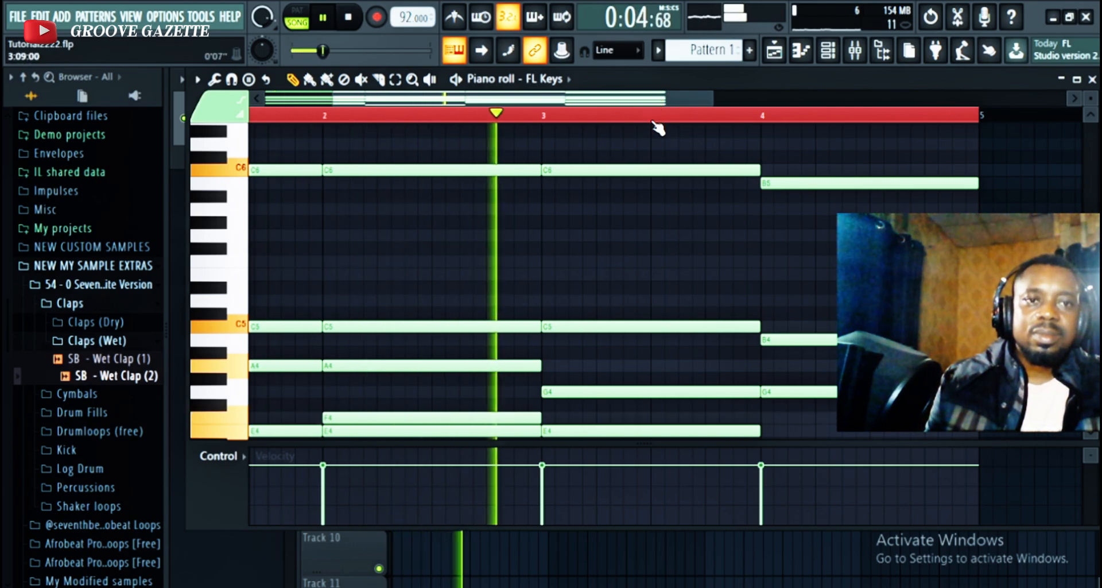
scroll(660, 184, down, 2)
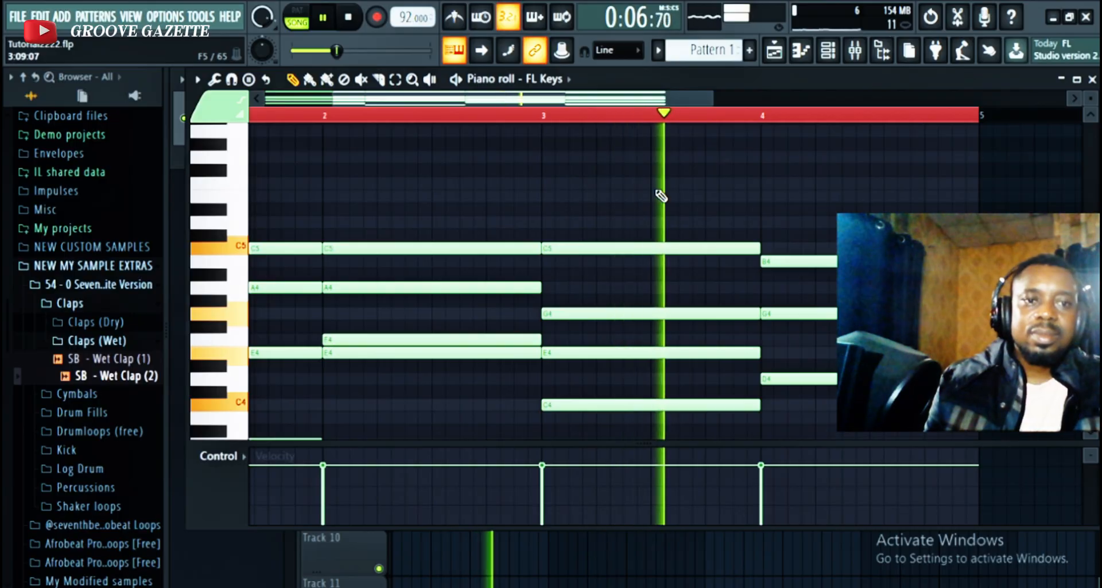
key(space)
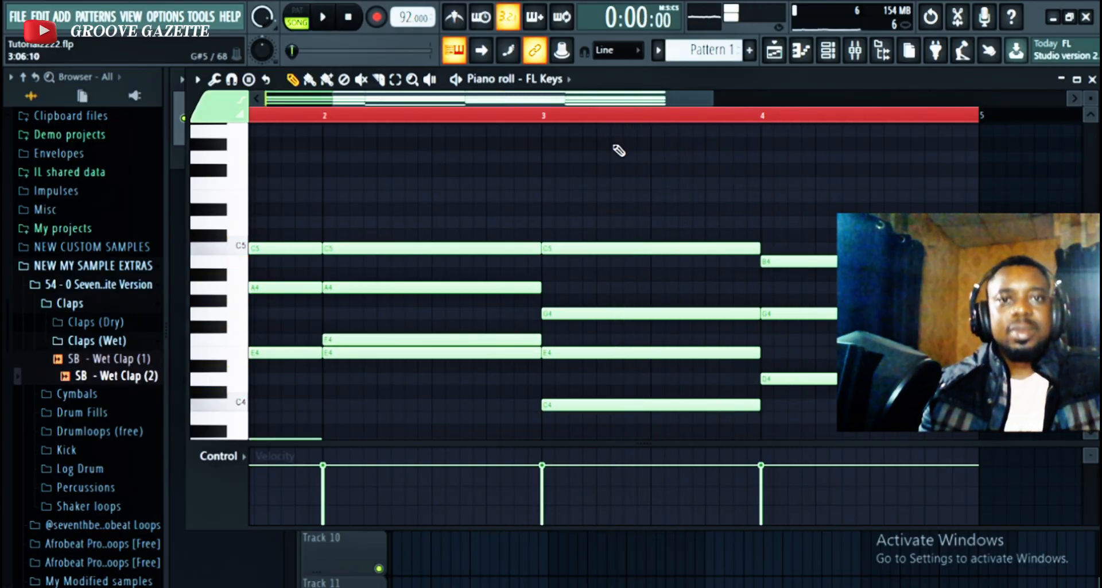
Try all the notes one octave higher with a short playback, and undo the move
scroll(465, 201, down, 2)
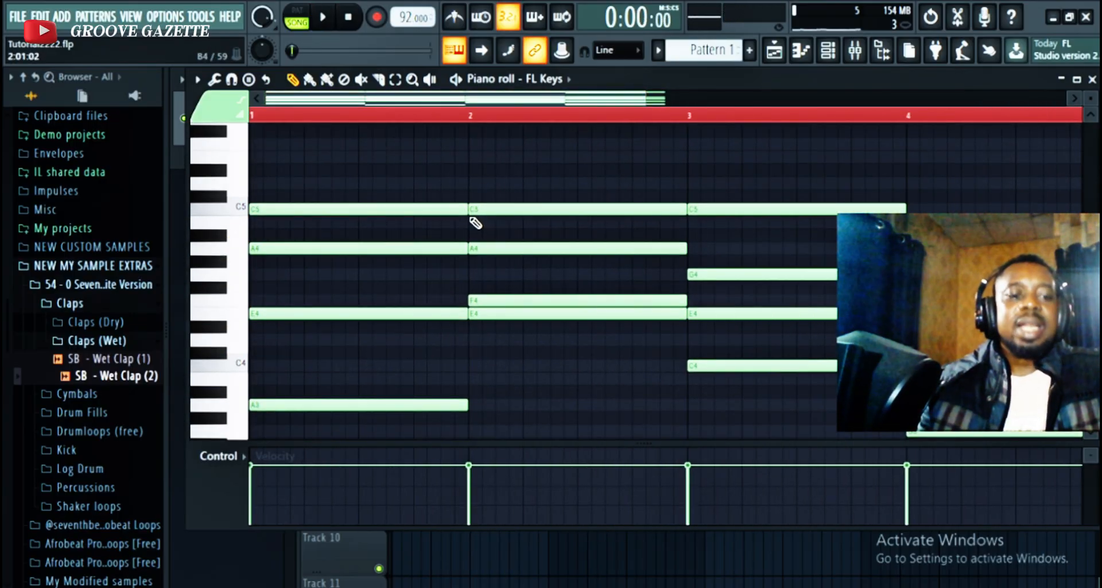
key(ctrl+a)
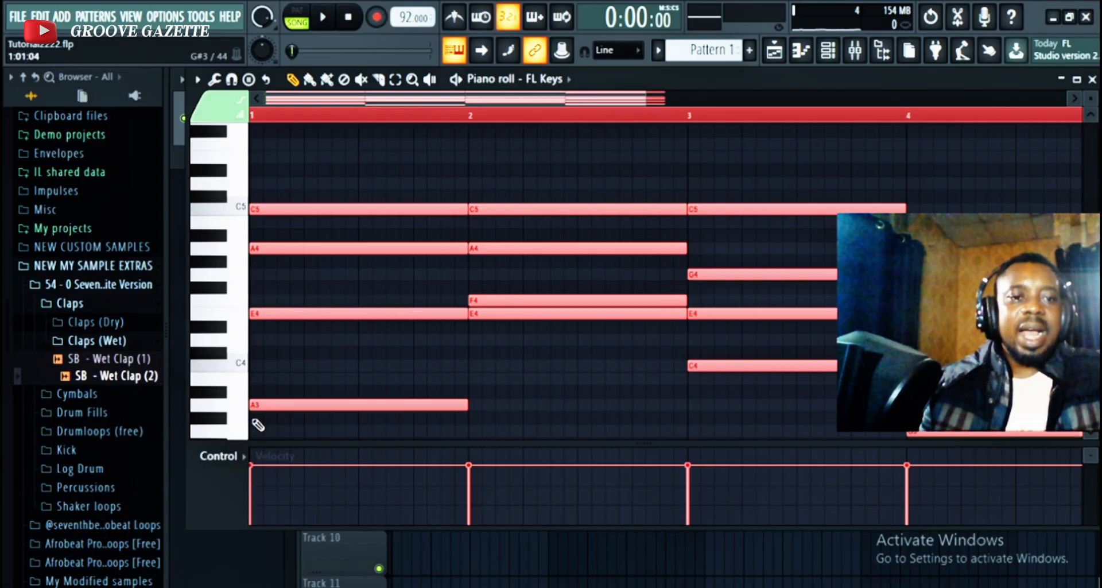
scroll(262, 390, down, 2)
scroll(259, 384, up, 2)
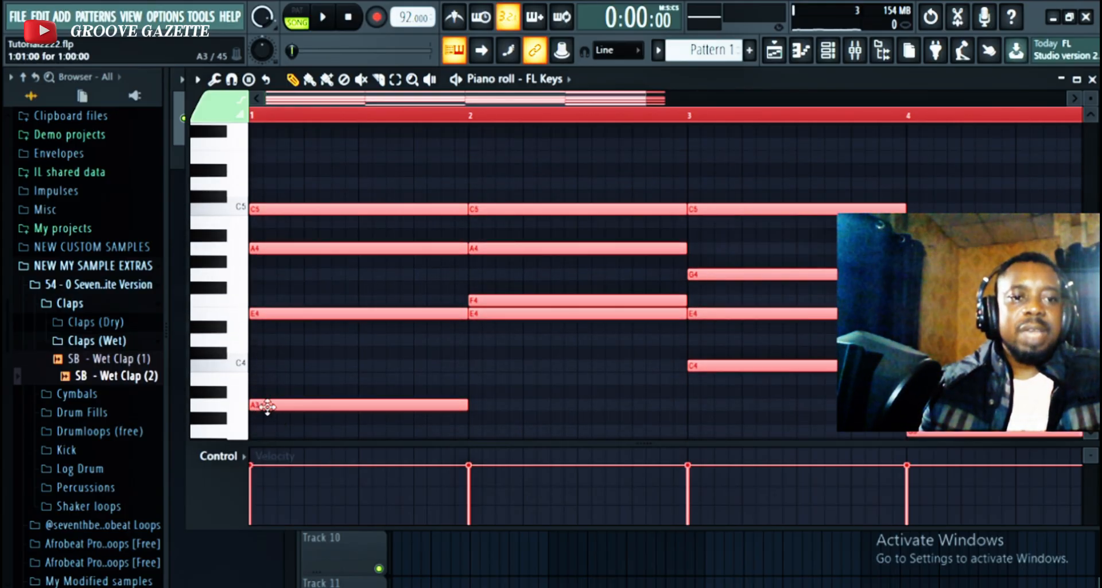
drag(266, 406, 234, 242)
key(space)
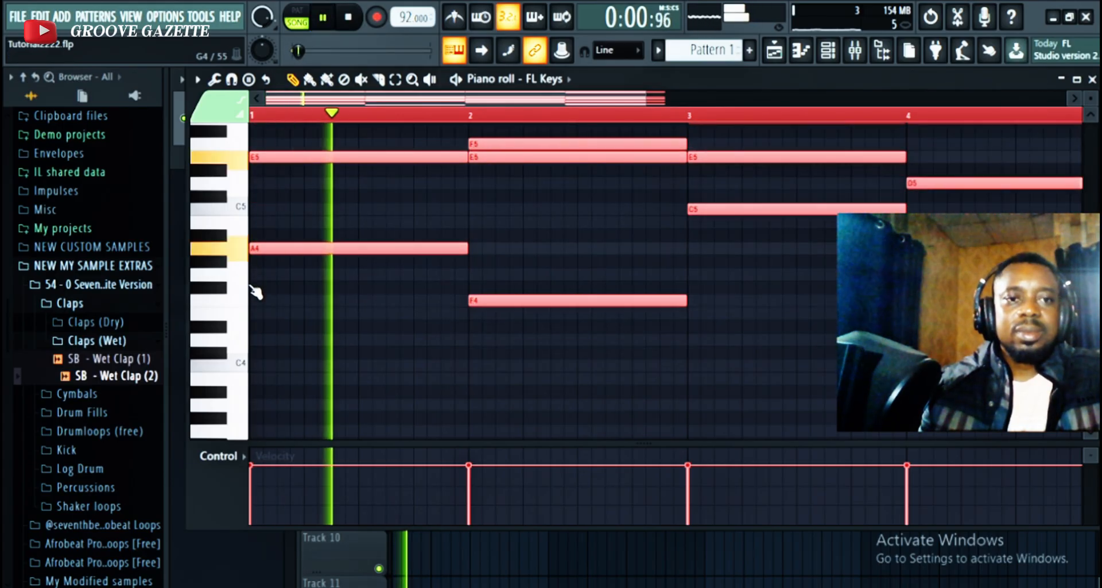
key(space)
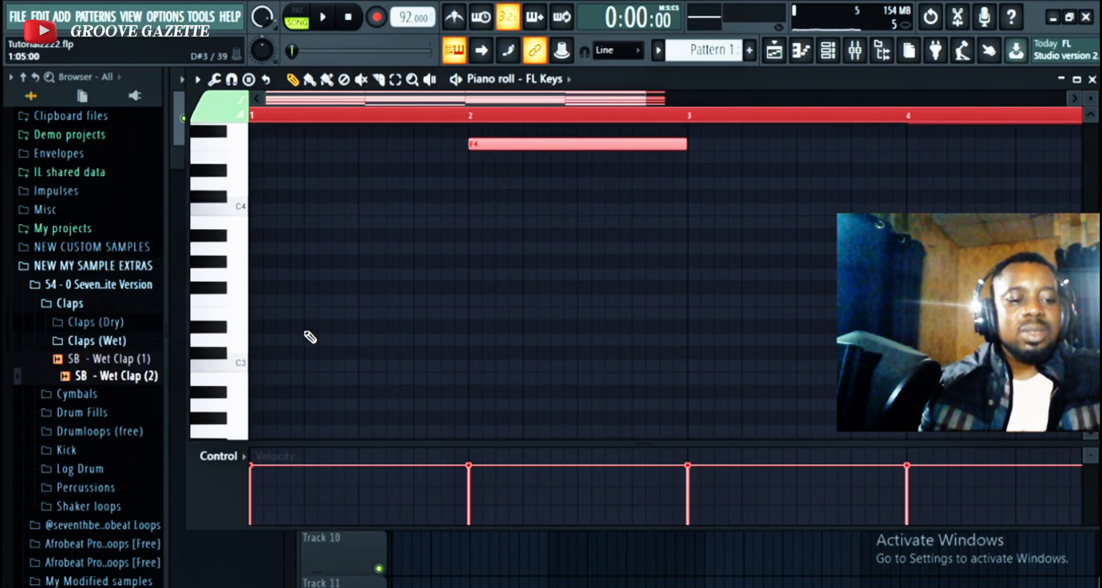
key(ctrl+z)
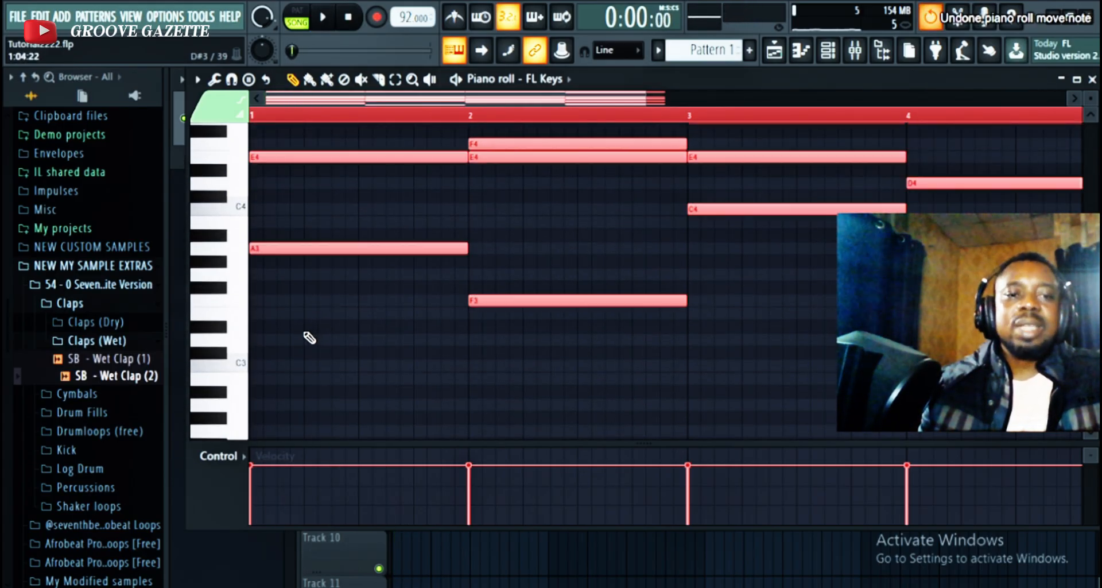
Play back the progression briefly at its original octave and stop it
key(space)
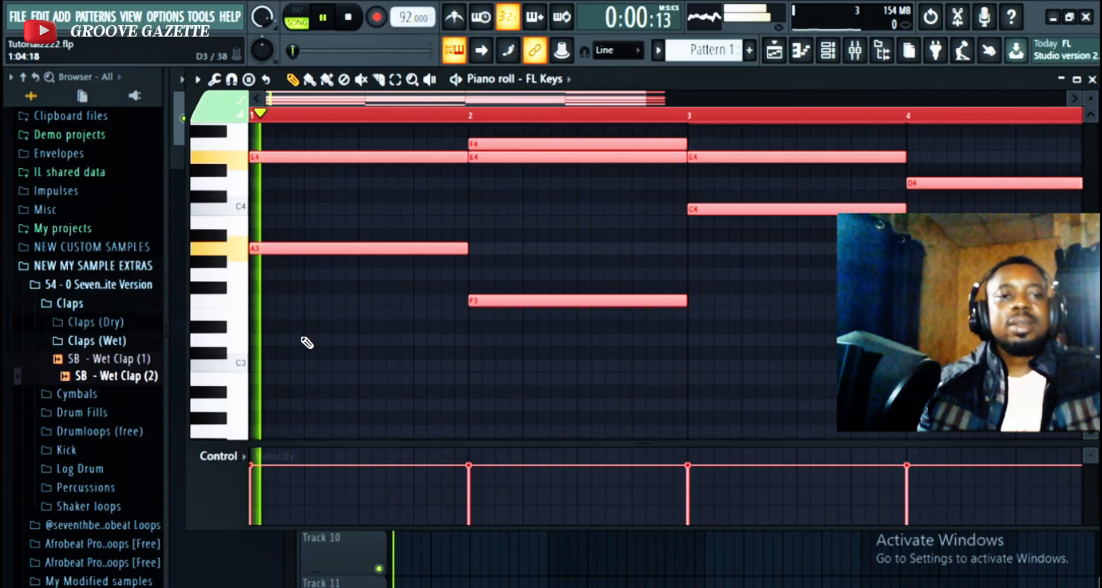
scroll(324, 362, up, 5)
key(space)
Deselect the notes and add one-bar A6 notes above C6 in bars 1 and 2
scroll(330, 261, up, 3)
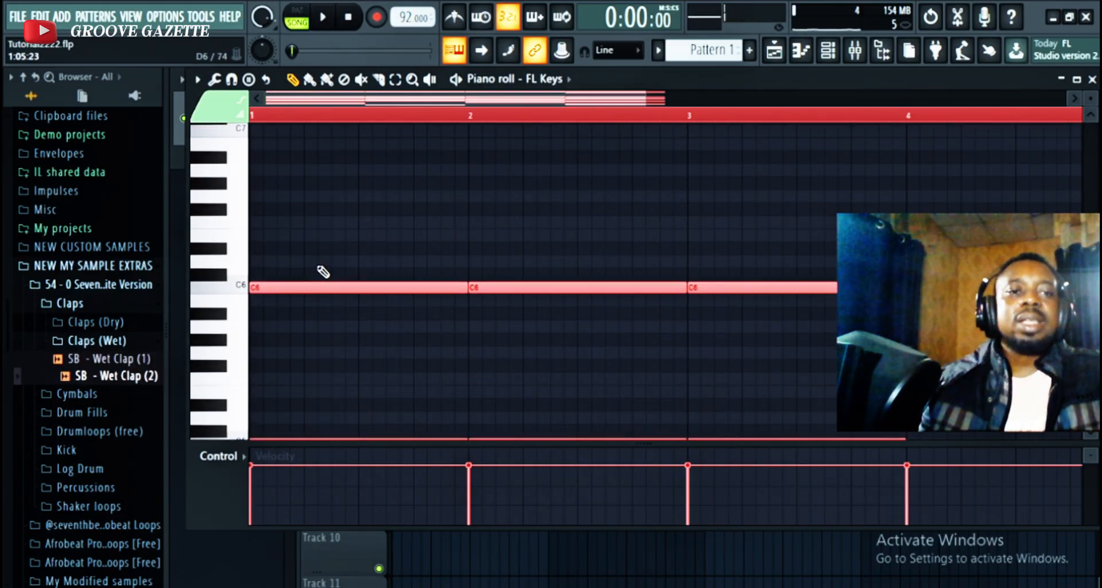
scroll(352, 345, down, 4)
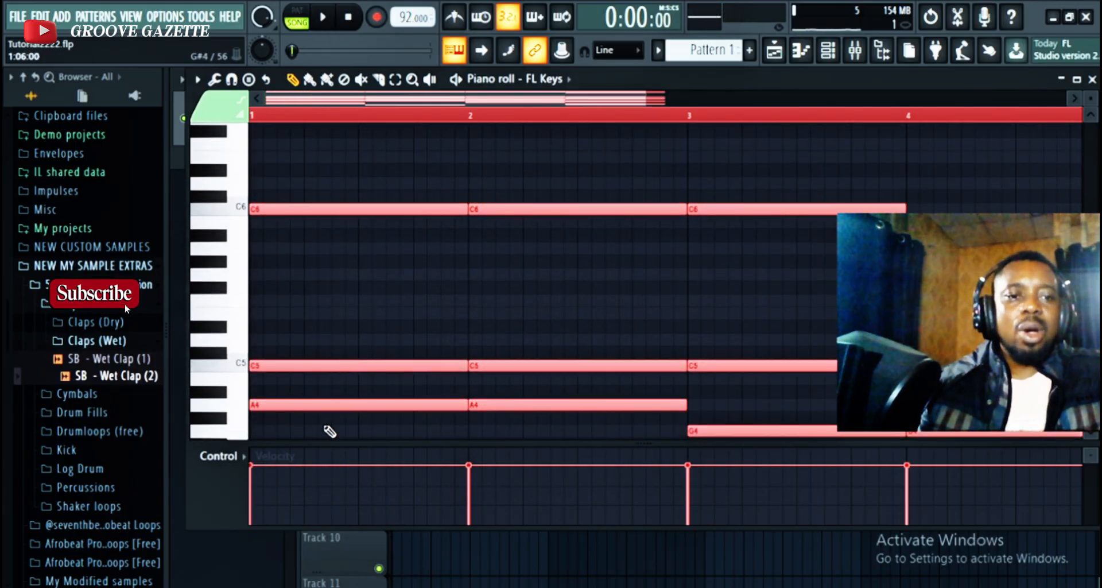
scroll(517, 425, down, 1)
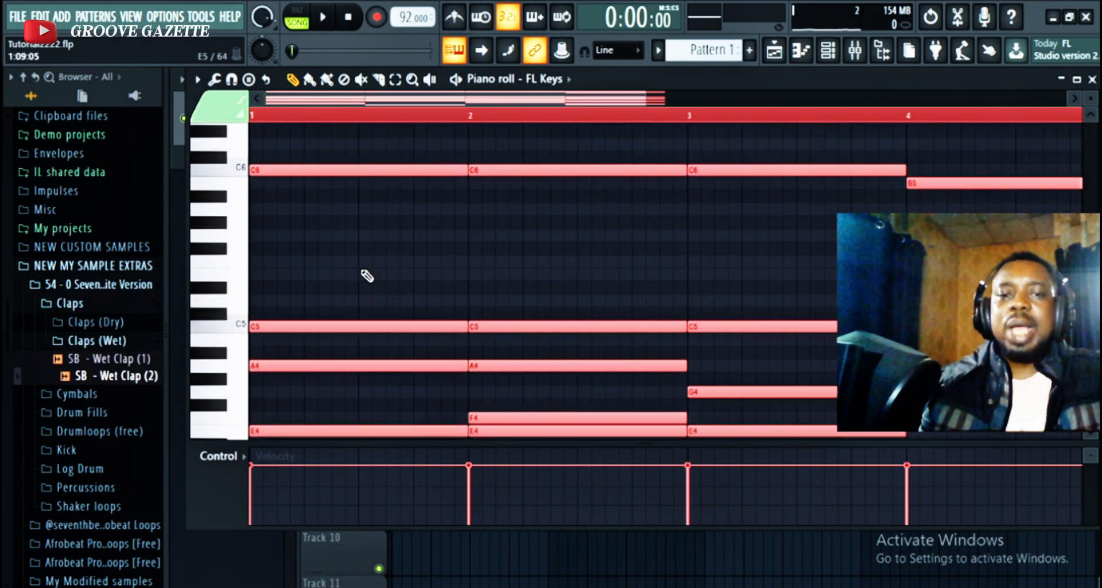
scroll(362, 290, up, 3)
click(275, 223)
drag(276, 224, 273, 166)
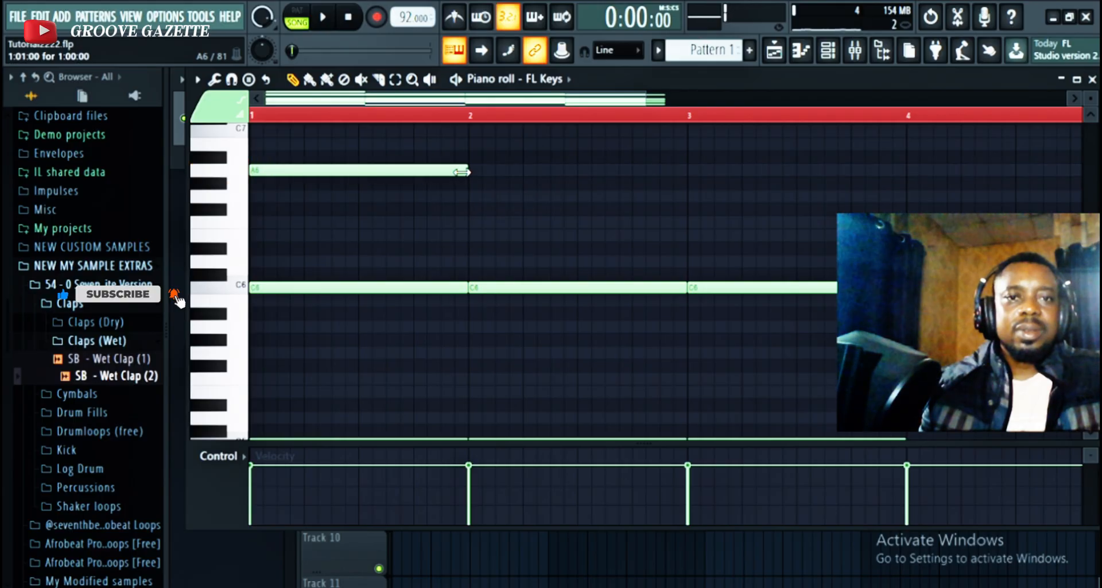
click(481, 172)
Add one-bar G6 notes at the top of the chords in bars 3 and 4
scroll(584, 335, down, 2)
scroll(588, 340, down, 2)
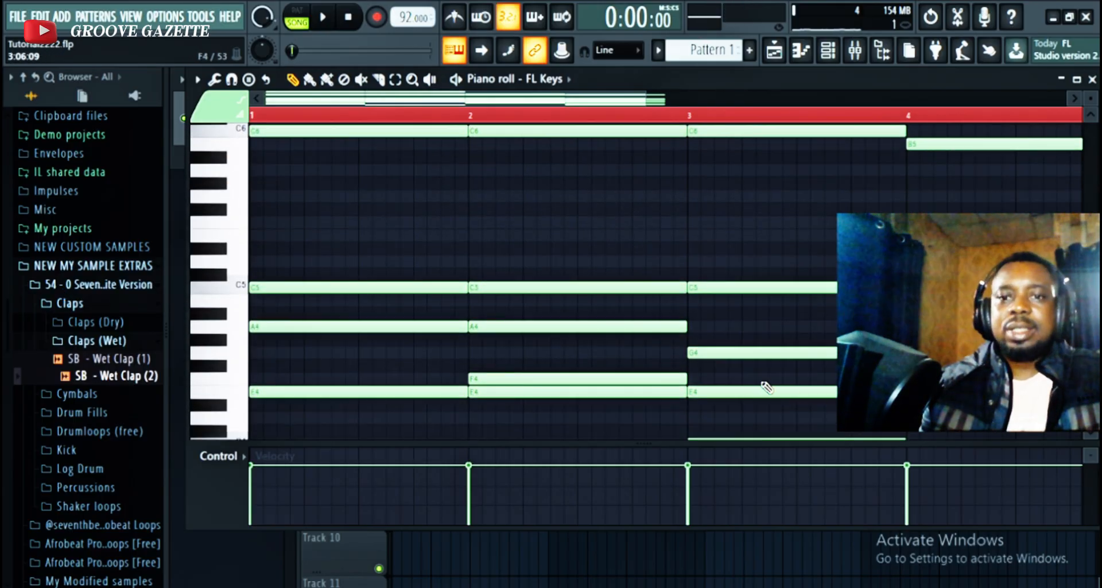
scroll(825, 324, up, 6)
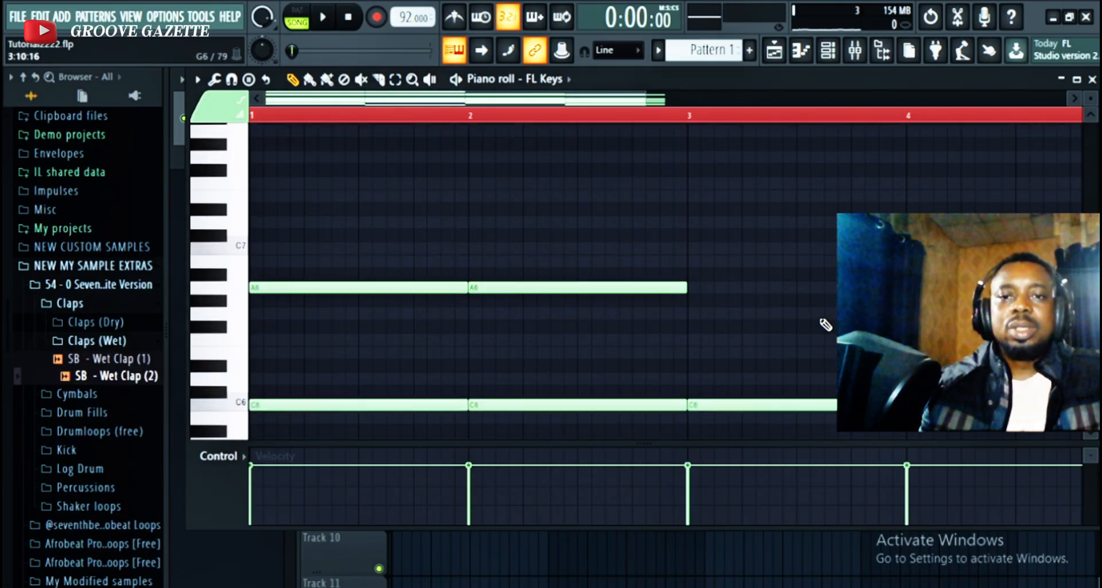
click(694, 313)
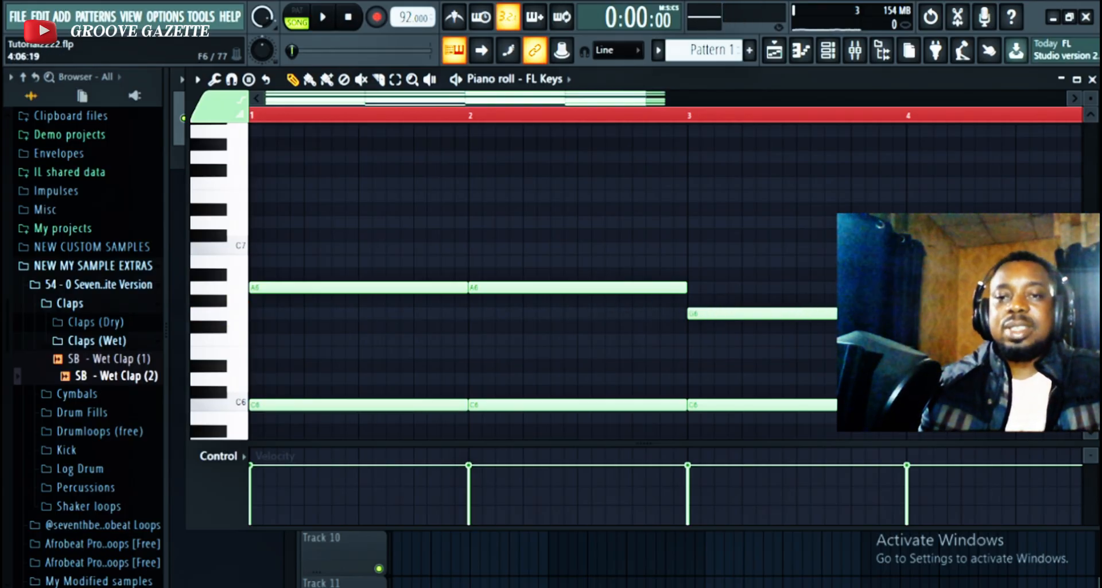
Play back the progression with the added A6 and G6 top notes and stop it
key(space)
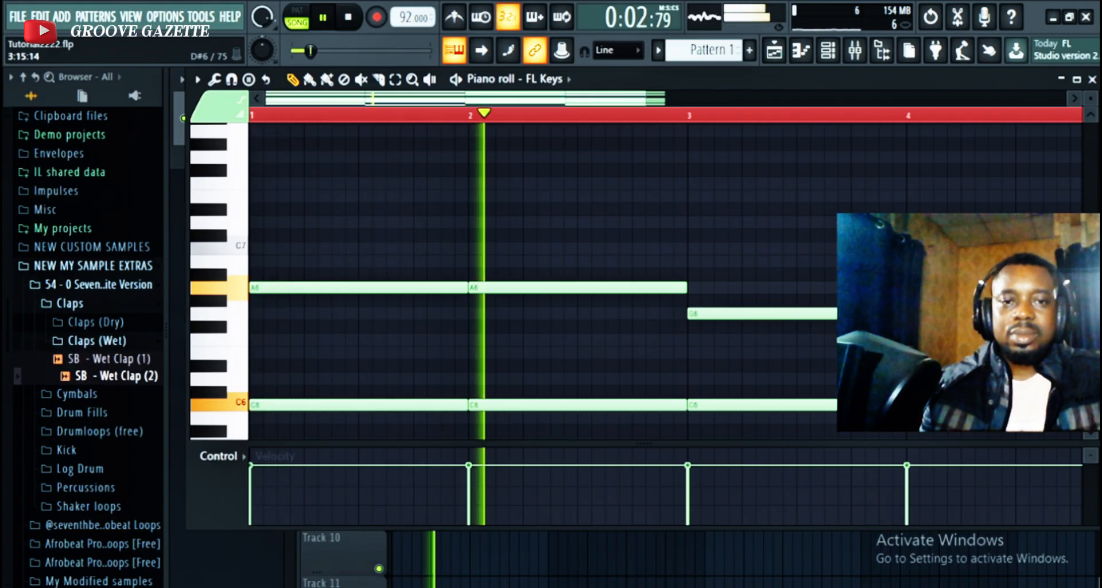
scroll(517, 282, down, 2)
scroll(517, 281, down, 2)
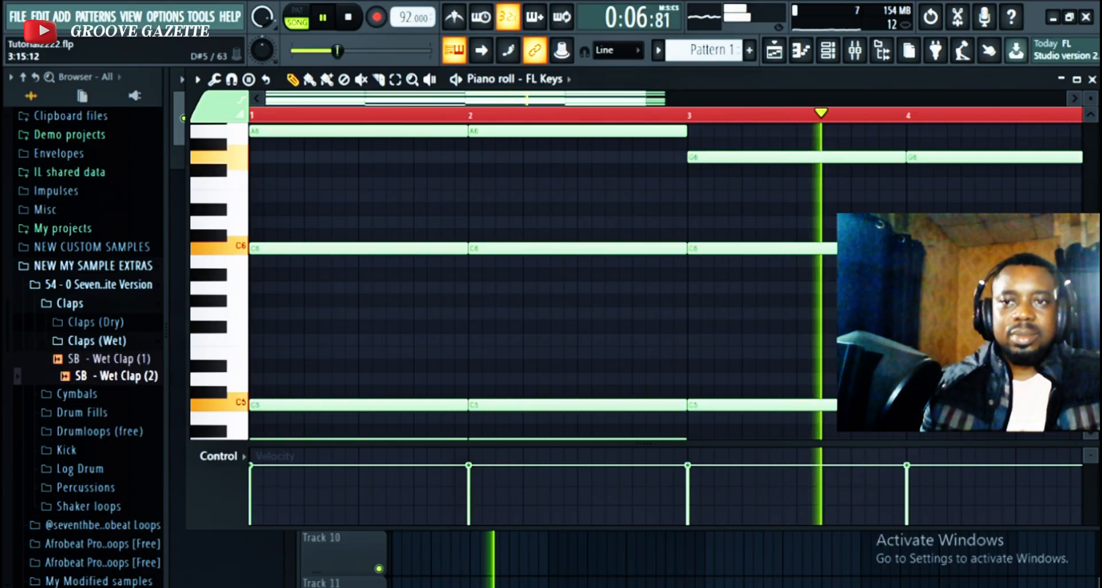
scroll(516, 281, down, 2)
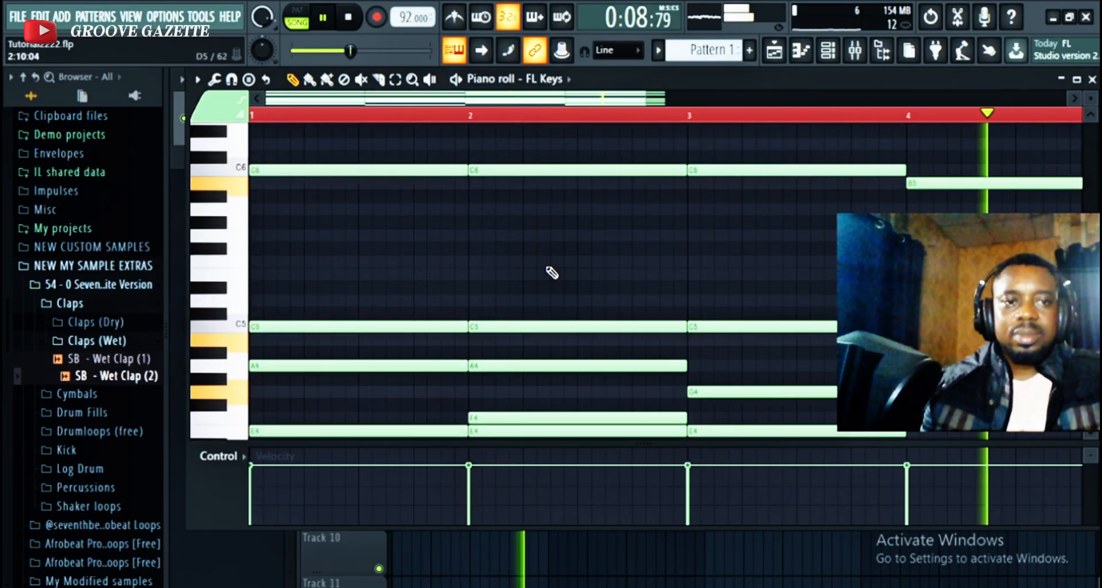
key(space)
Select the bass root notes A3, F3, C4 and G3 across the four bars
scroll(465, 310, down, 3)
scroll(471, 330, up, 1)
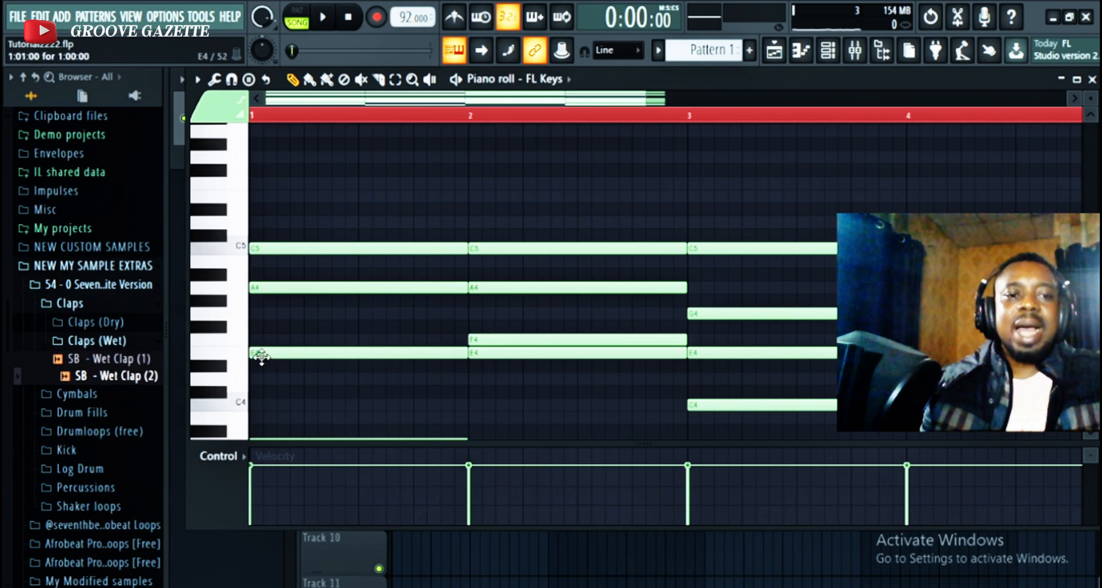
scroll(319, 356, down, 5)
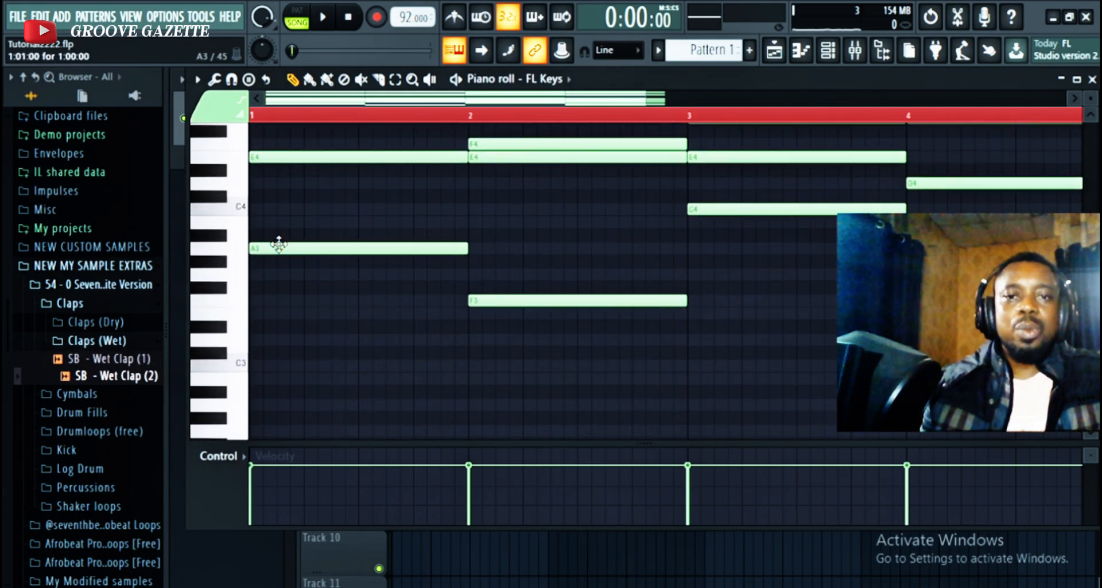
drag(262, 231, 844, 317)
click(726, 210)
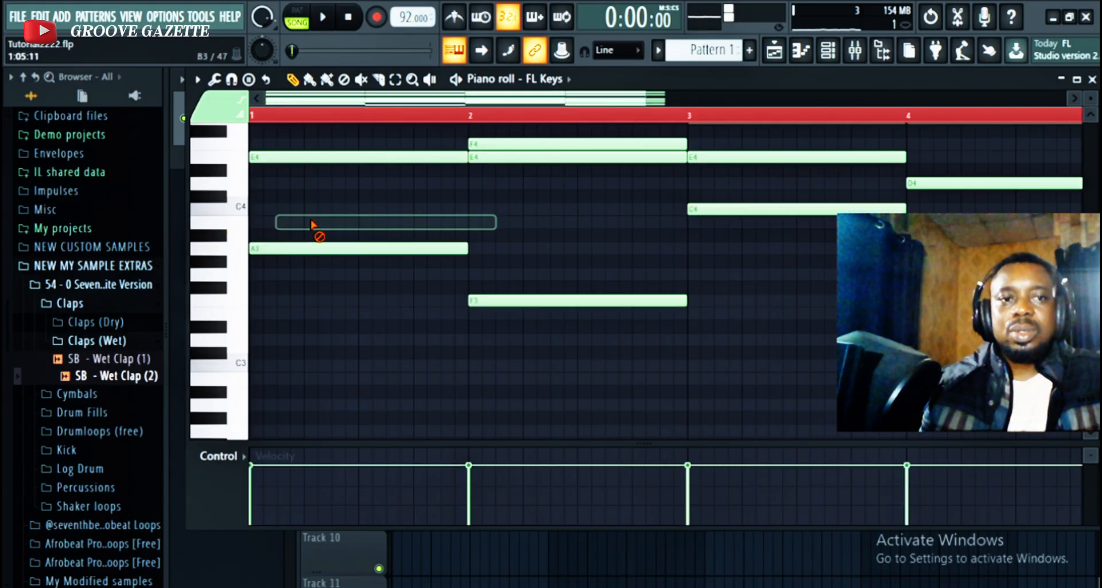
drag(251, 191, 1048, 344)
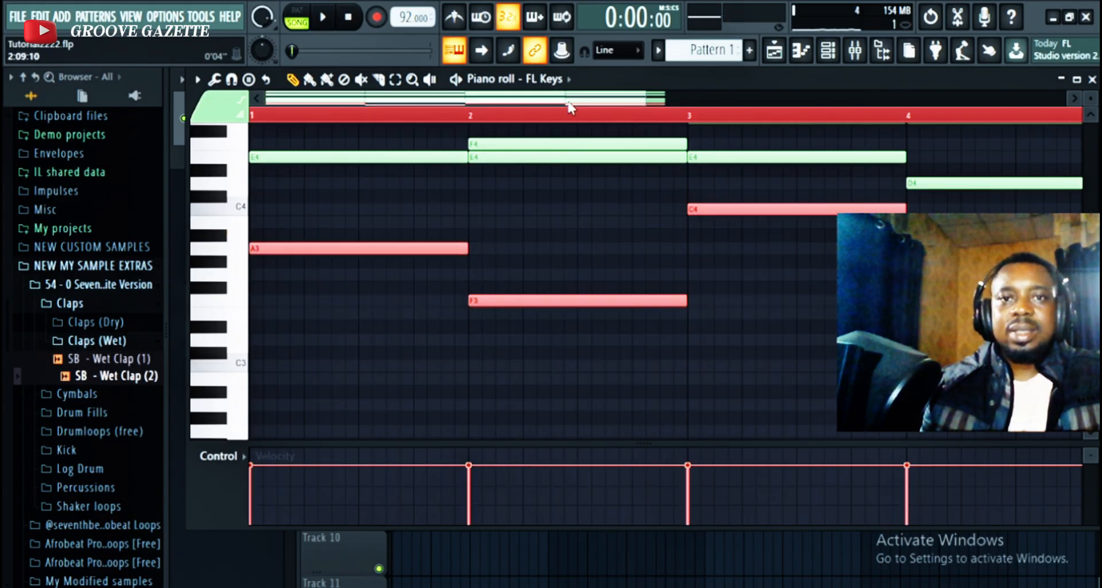
mouse_move(509, 100)
mouse_down()
mouse_move(597, 106)
mouse_move(522, 112)
mouse_up()
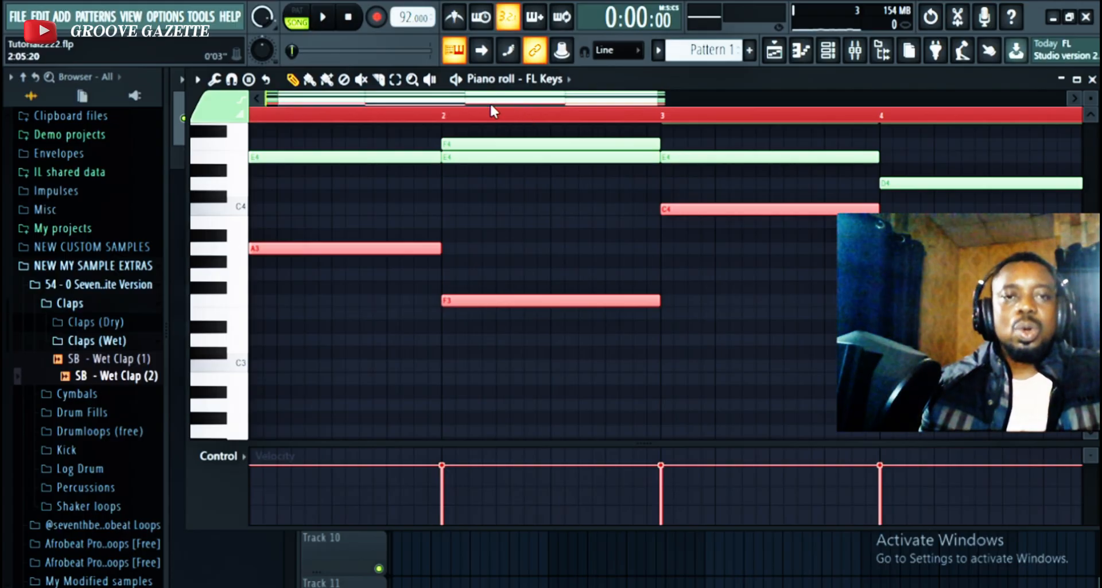
Duplicate the selected bass roots two octaves higher as A5, F5, C6 and G5, and deselect the copies
scroll(325, 285, up, 5)
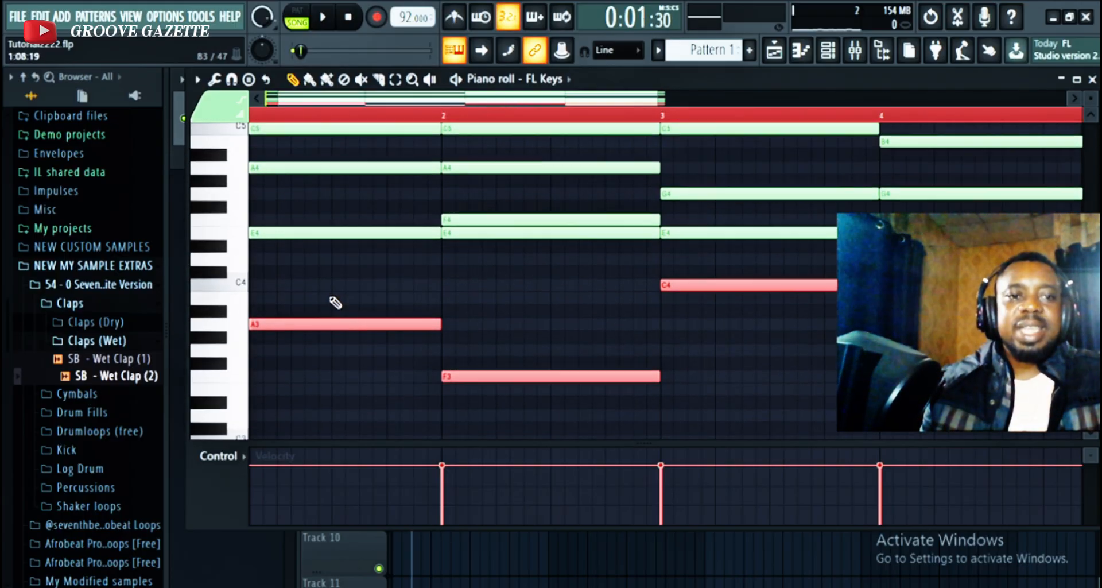
scroll(335, 303, up, 3)
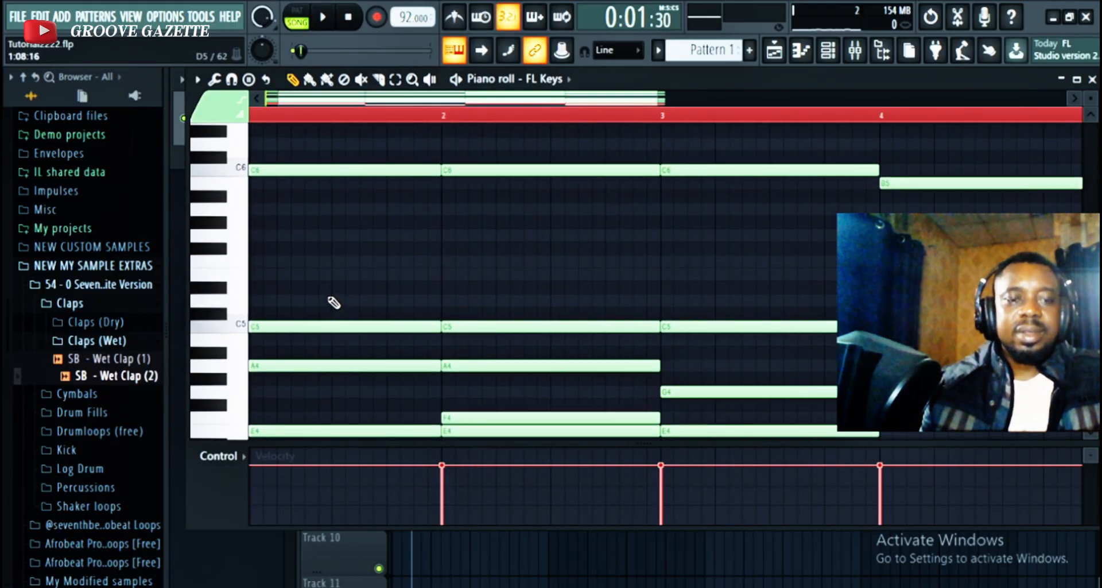
key(ctrl+v)
scroll(388, 345, down, 3)
drag(315, 407, 258, 173)
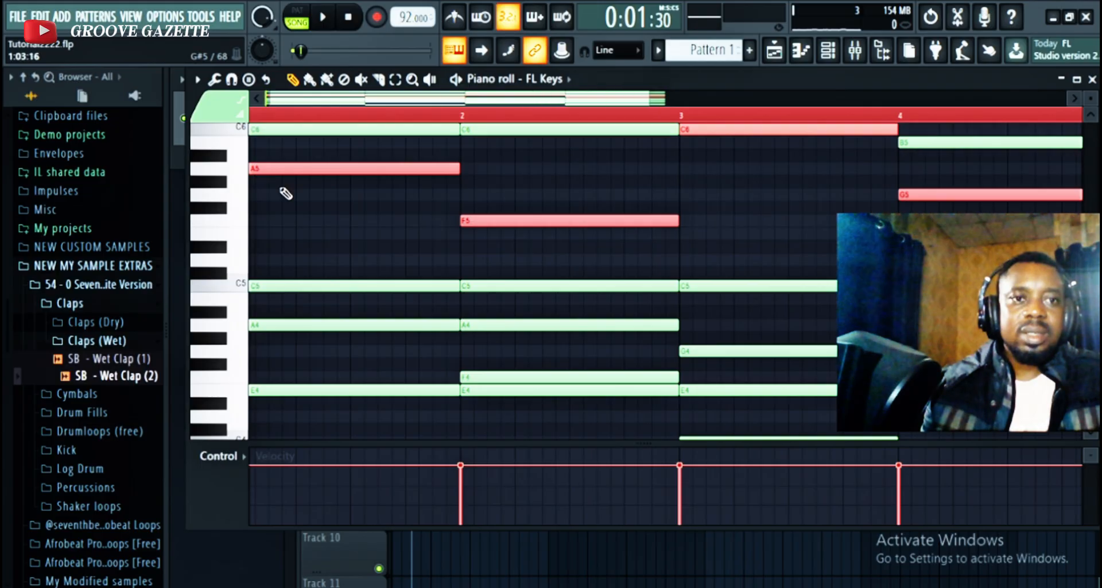
scroll(448, 216, up, 3)
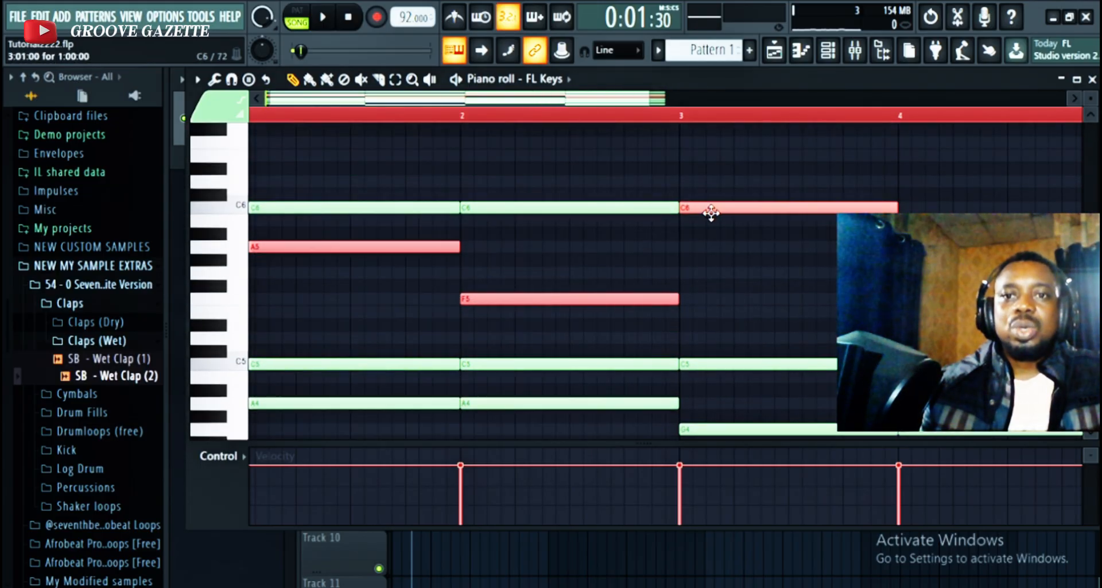
mouse_move(706, 209)
mouse_down()
mouse_move(706, 229)
mouse_move(706, 207)
mouse_up()
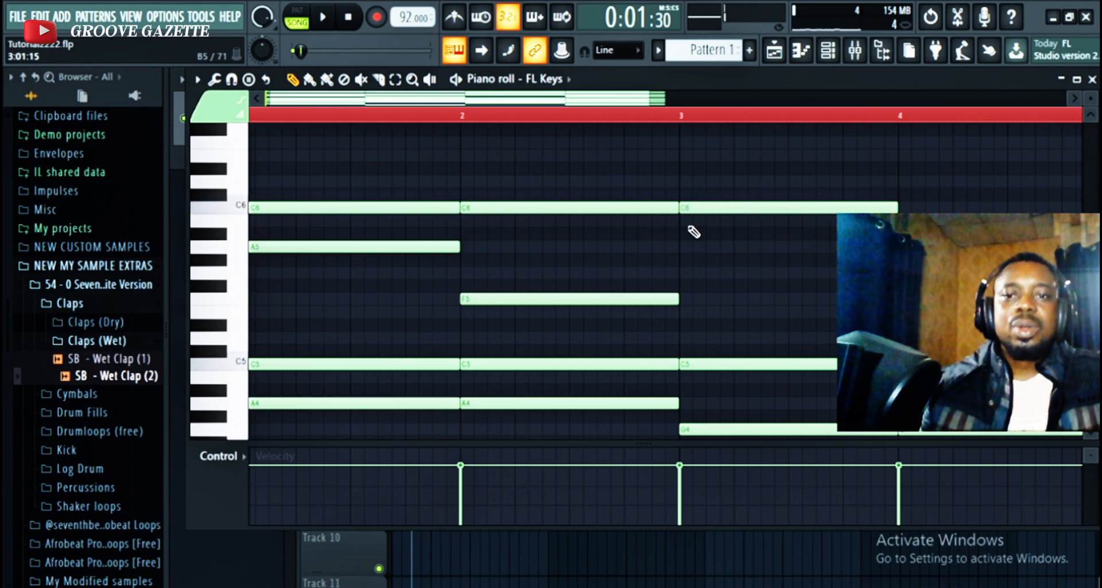
Add a one-bar G5 note below C6 in bar 3
scroll(718, 235, down, 7)
scroll(724, 238, down, 3)
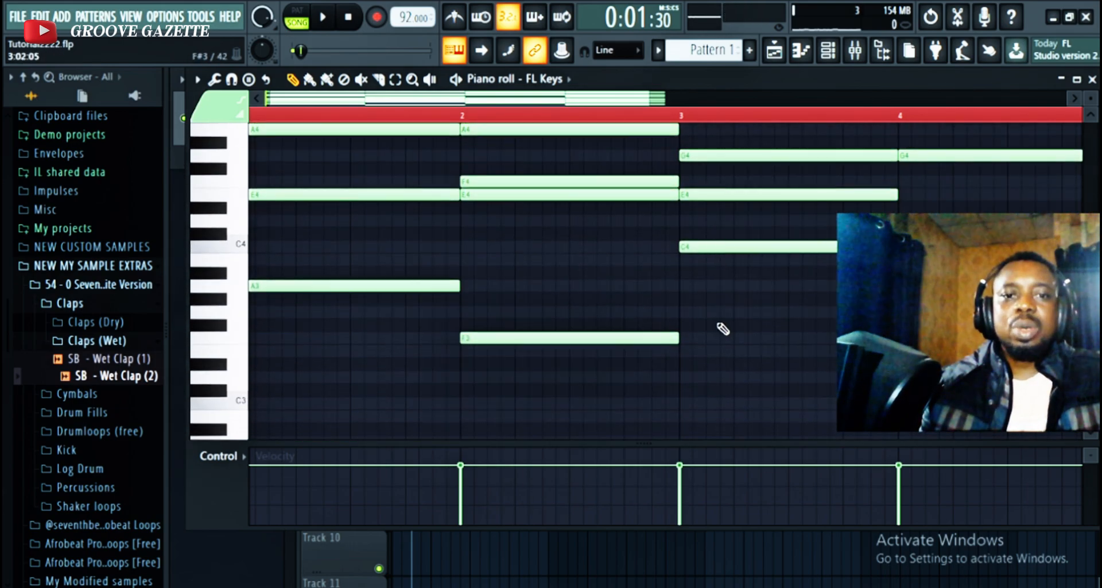
scroll(708, 302, up, 10)
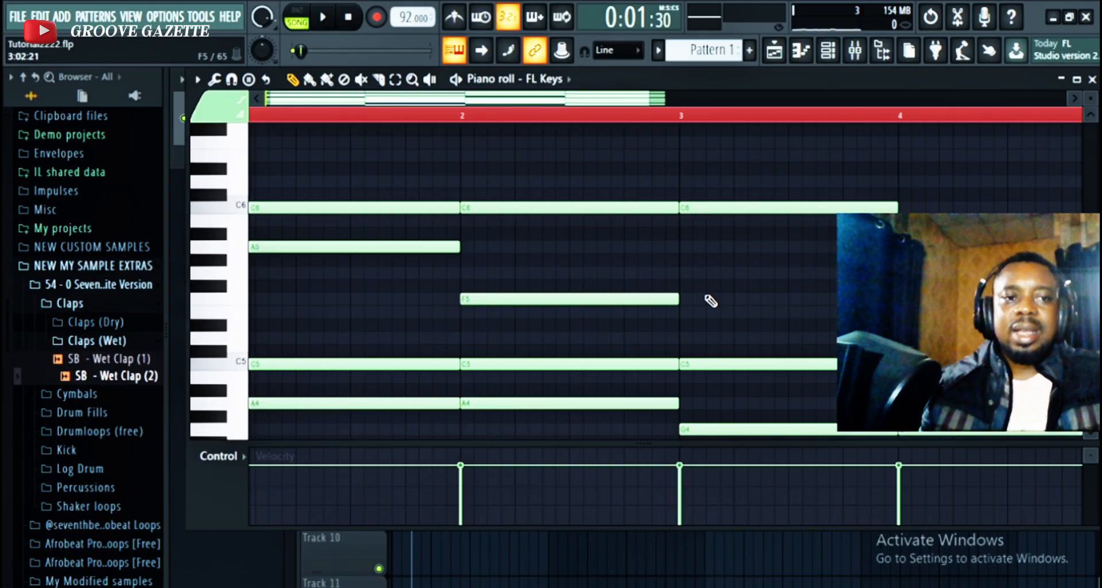
scroll(723, 345, down, 2)
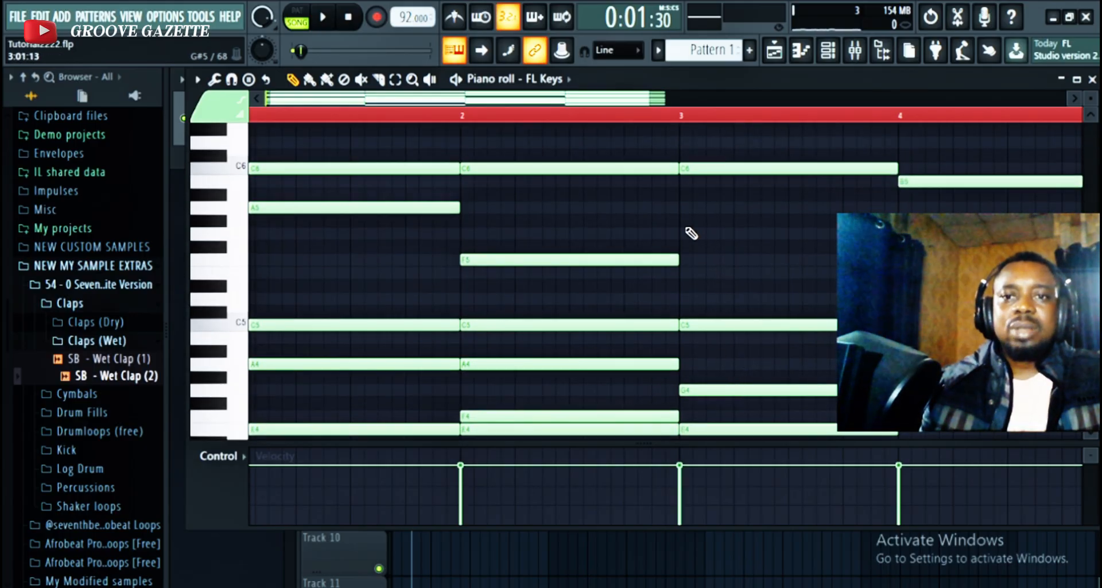
click(689, 235)
click(707, 230)
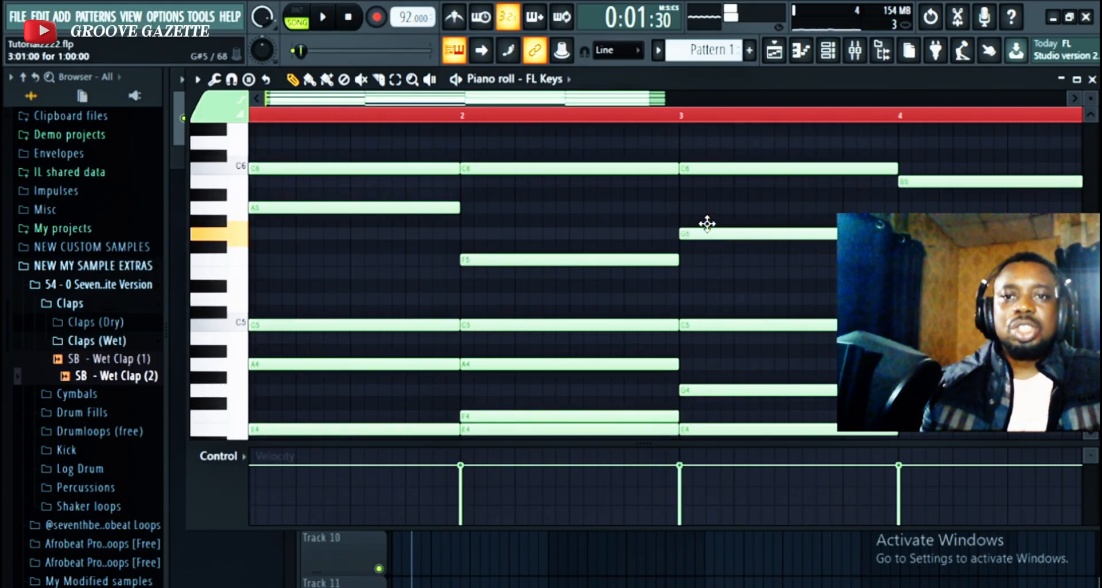
Play back the four-bar progression from the start with the added A5, F5 and G5 notes and stop it
scroll(713, 344, up, 3)
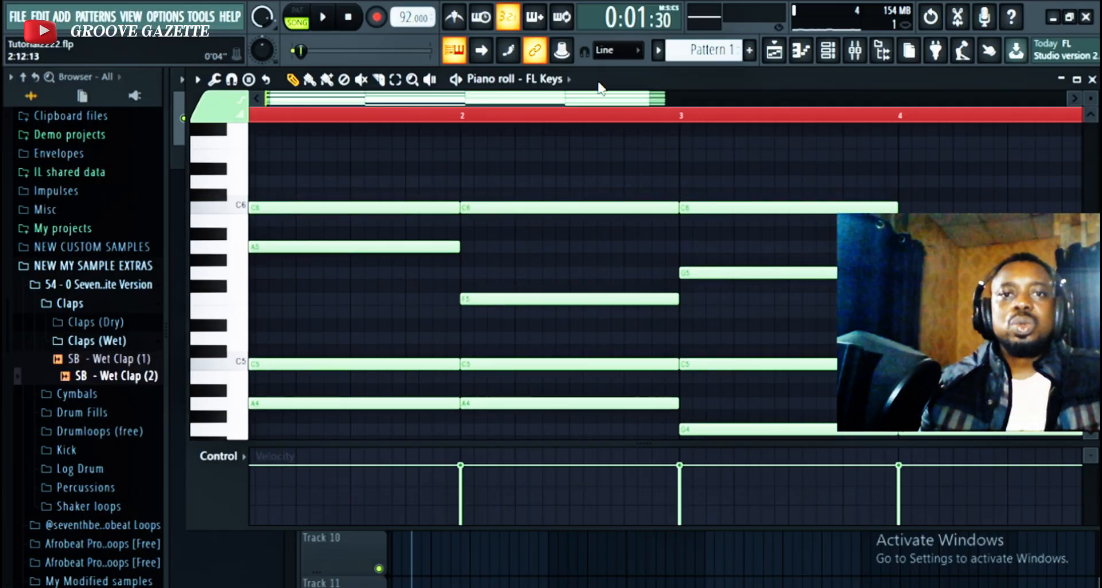
scroll(524, 238, down, 10)
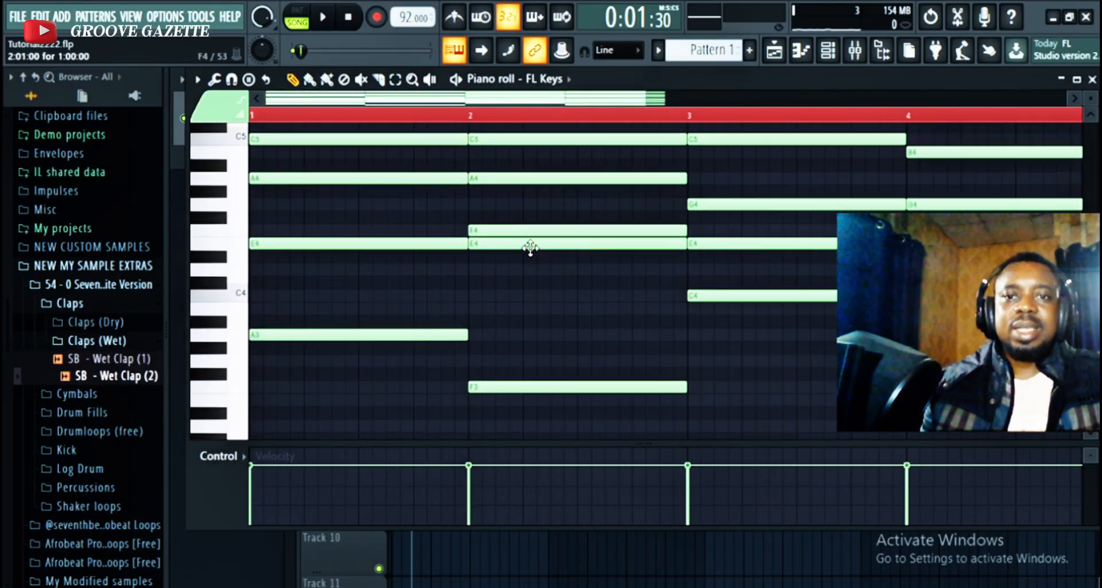
scroll(529, 247, up, 8)
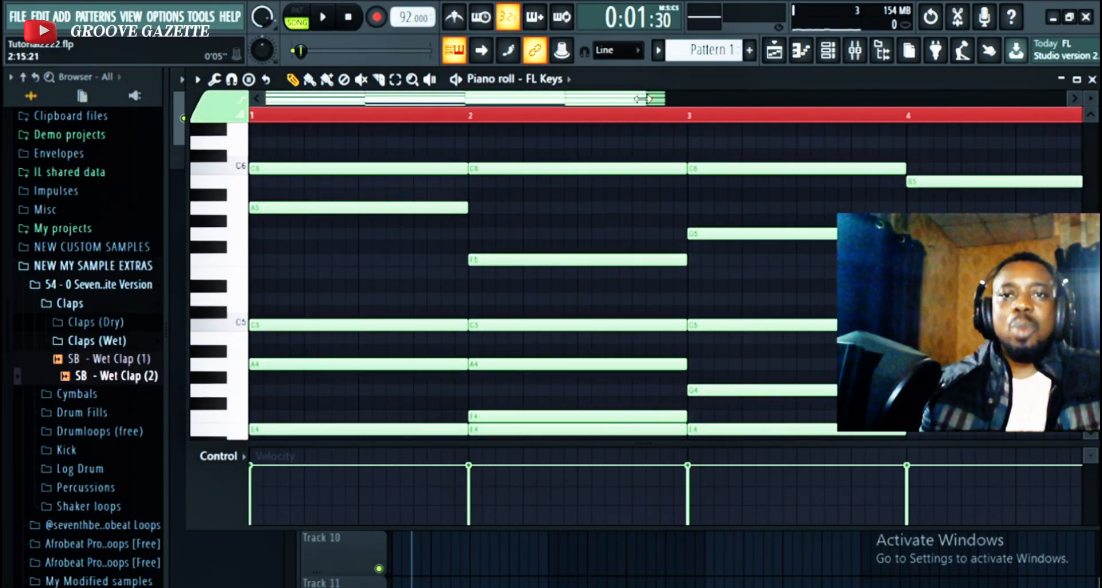
drag(643, 99, 729, 99)
scroll(633, 297, down, 5)
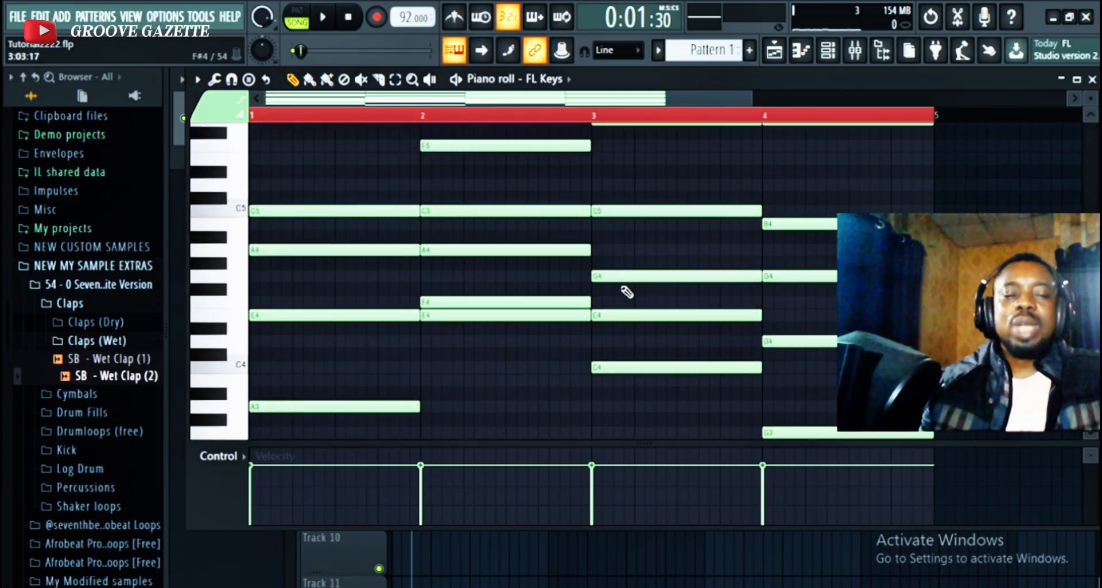
scroll(627, 292, up, 2)
key(space)
key(space)
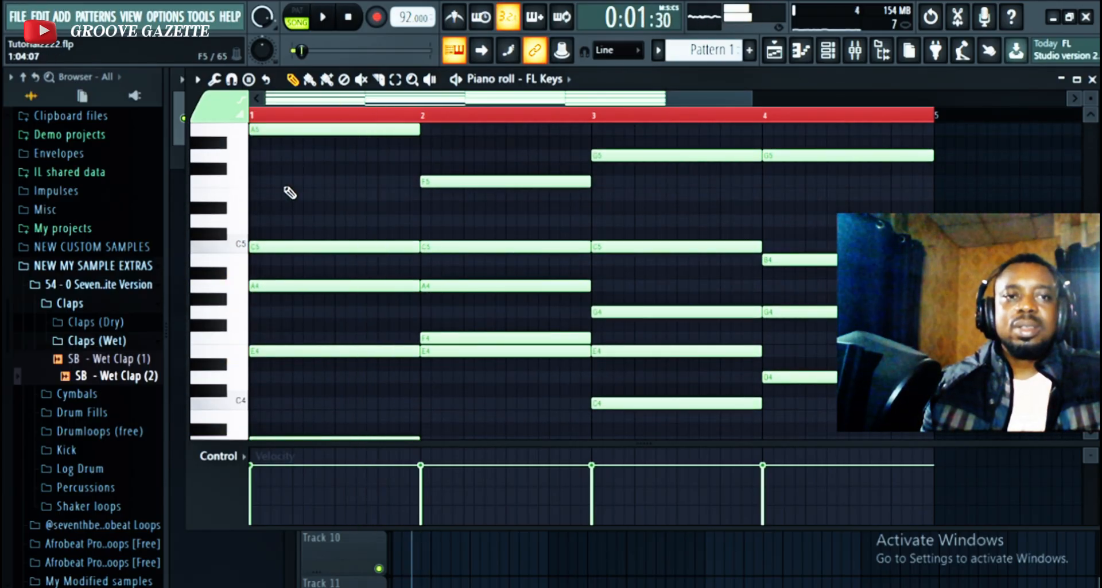
click(258, 118)
key(space)
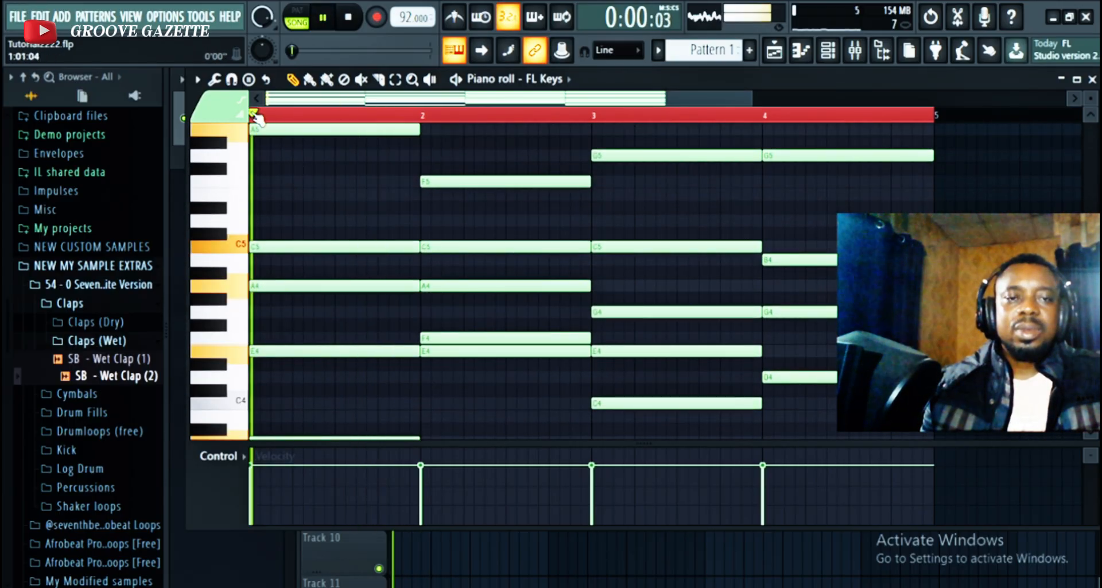
scroll(409, 250, down, 4)
scroll(409, 250, down, 3)
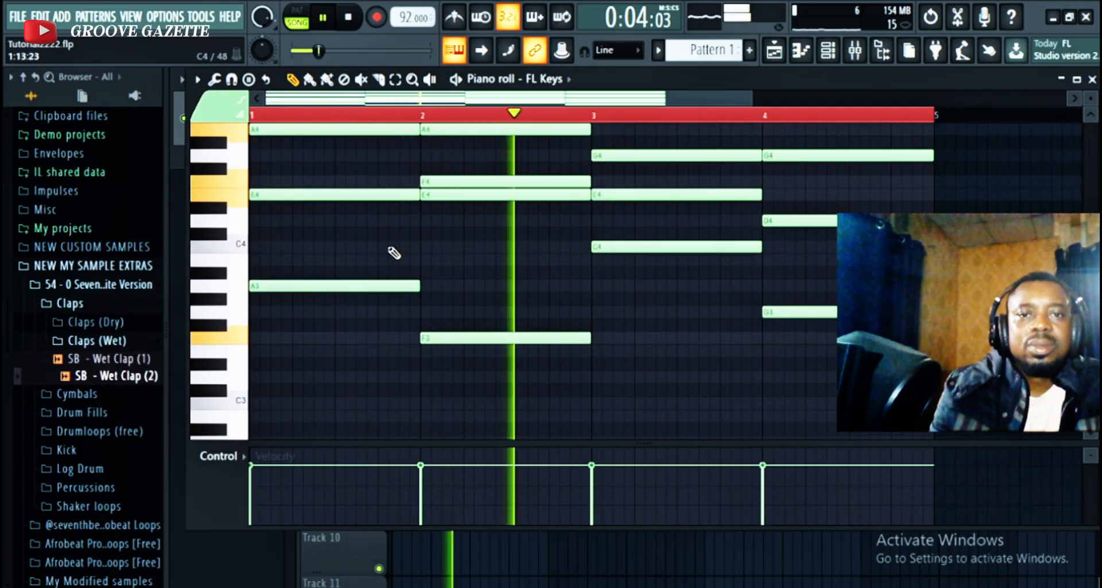
scroll(394, 253, up, 12)
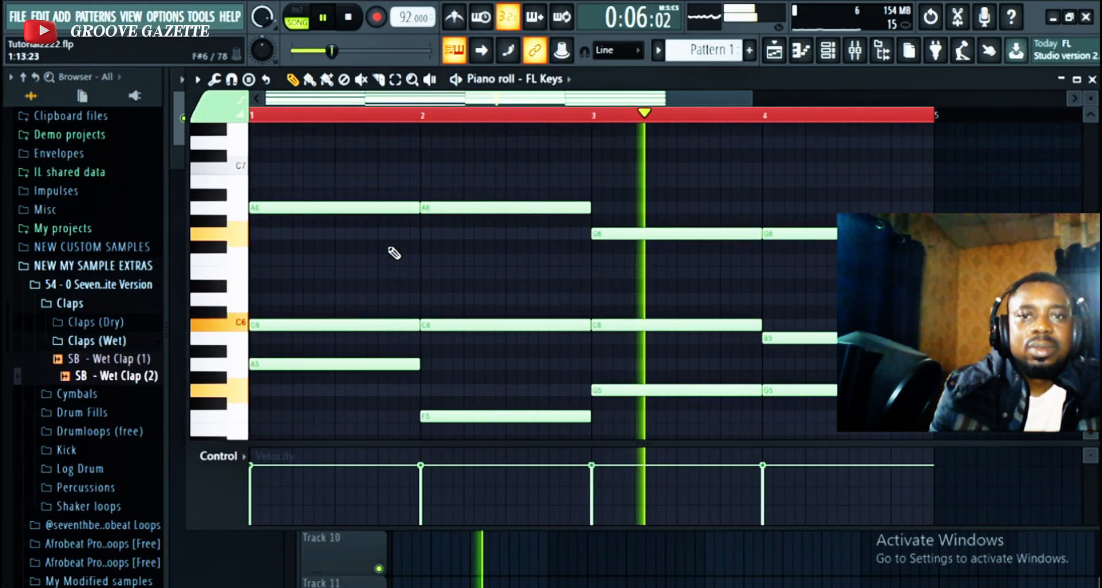
scroll(394, 253, up, 4)
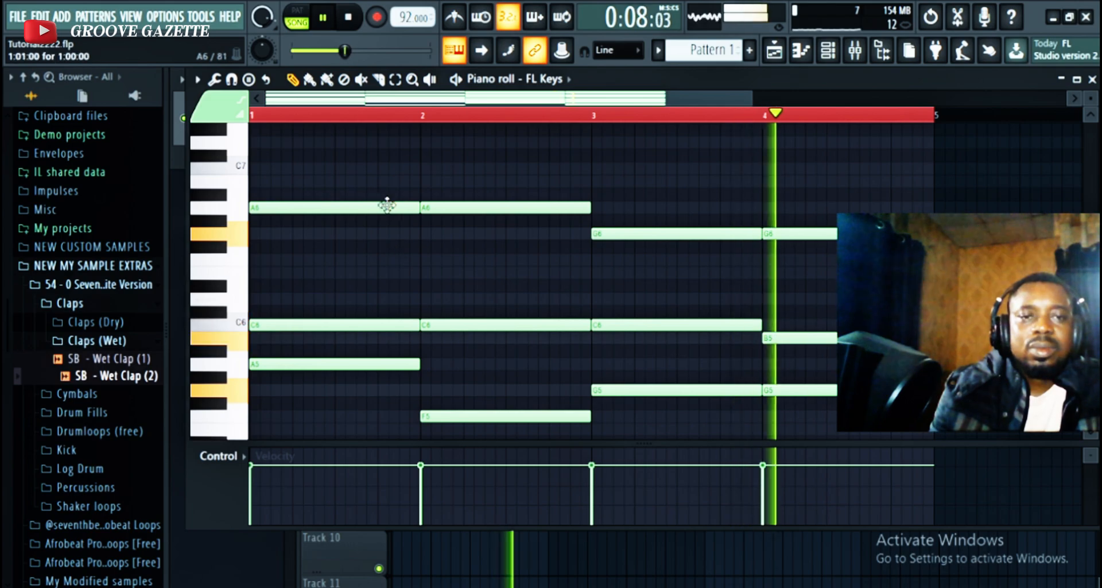
key(space)
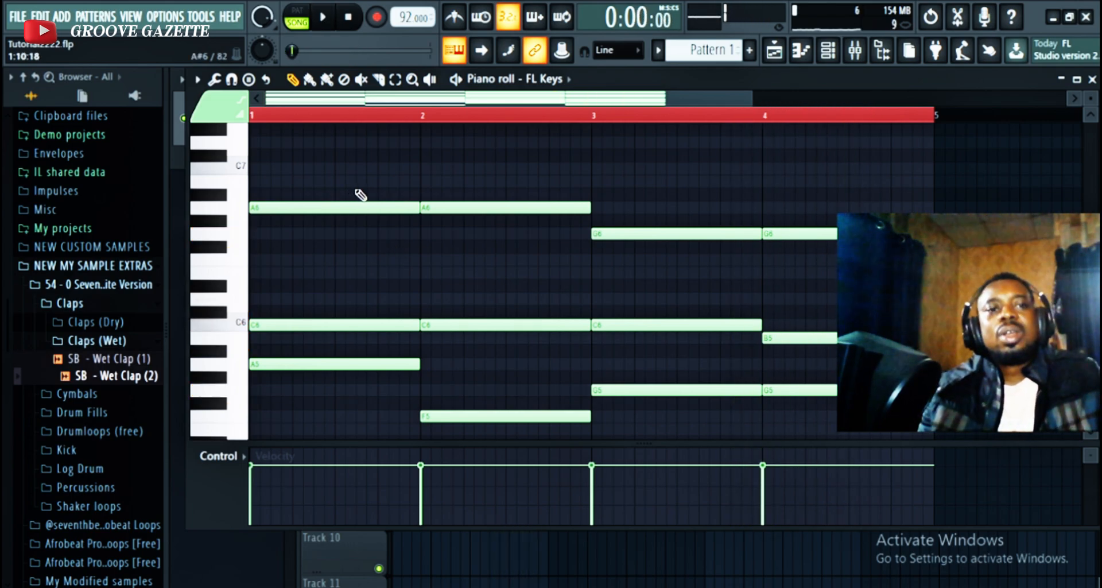
Delete the A6 notes in bars 1 and 2 and the G6 notes in bars 3 and 4
scroll(426, 270, down, 12)
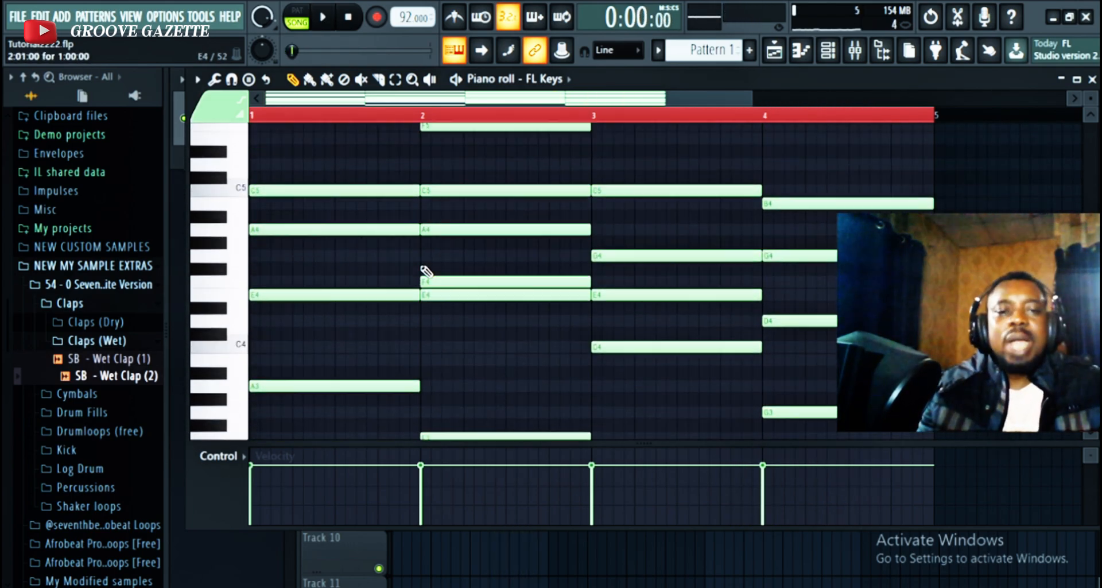
scroll(426, 270, up, 15)
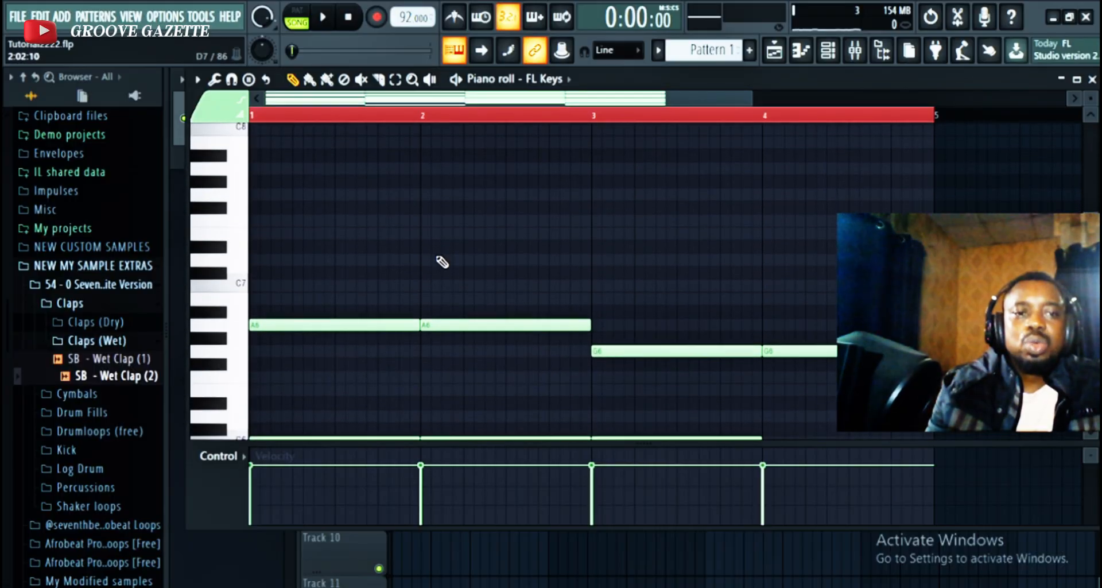
right_click(313, 324)
right_click(497, 326)
right_click(649, 351)
right_click(807, 349)
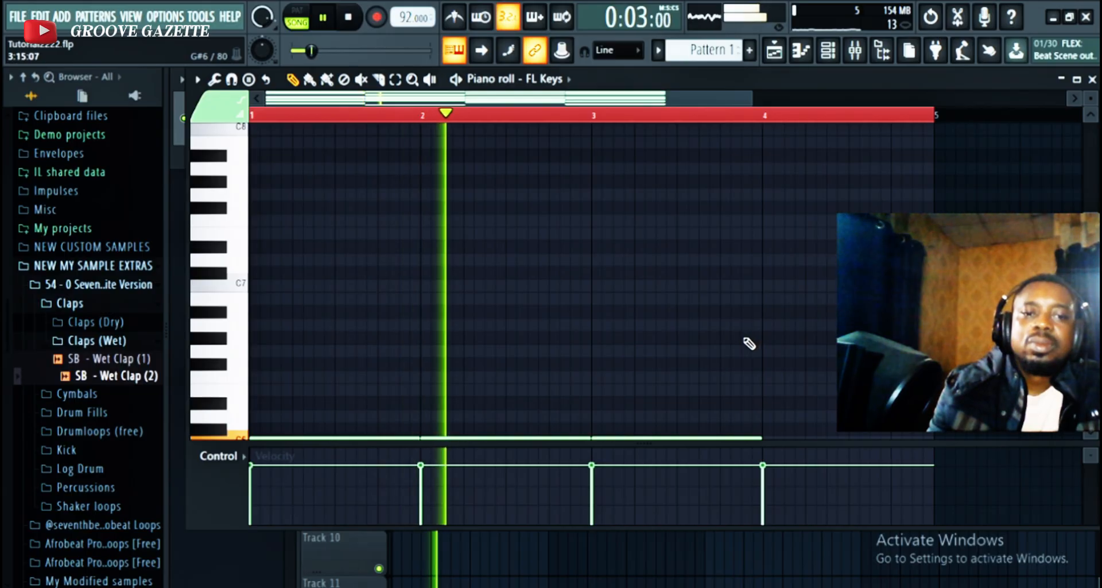
Play back the progression without the A6 and G6 top notes and stop it
scroll(752, 344, down, 10)
scroll(742, 346, down, 5)
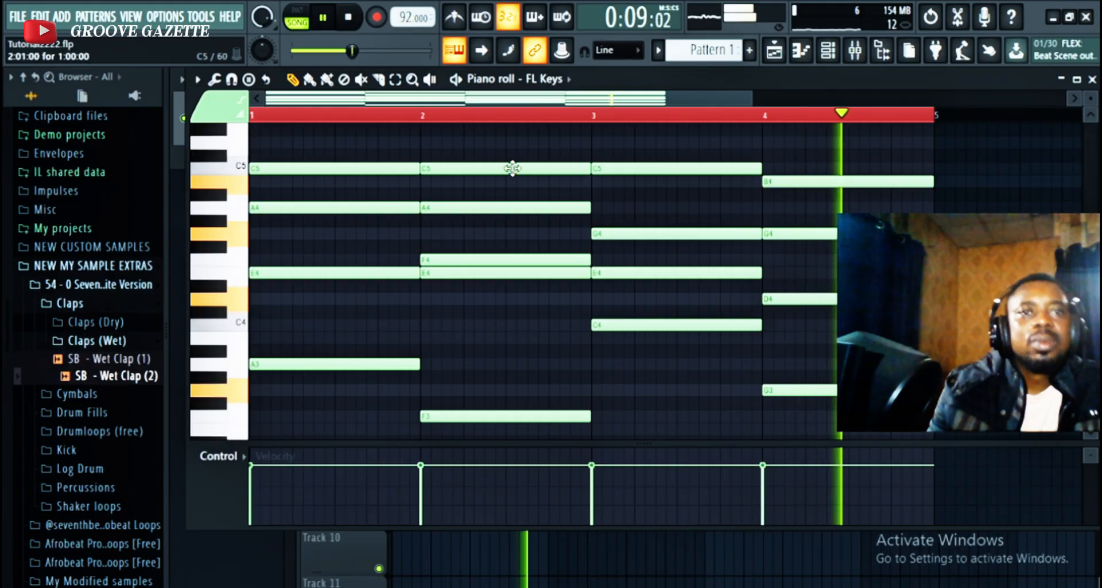
key(space)
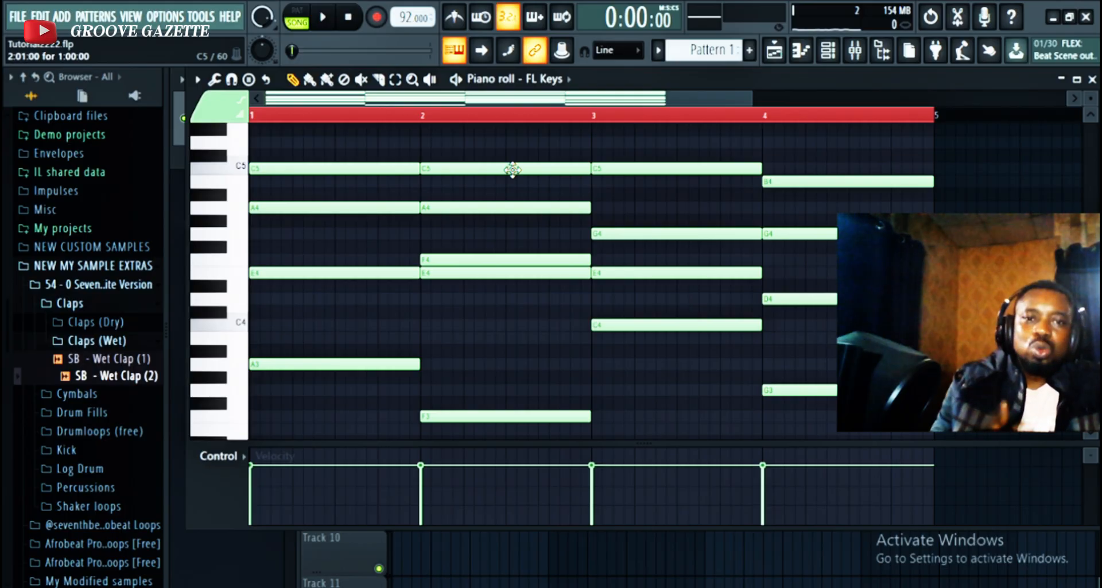
Open the piano roll's stamp list of chords and scales, and close it without choosing one
scroll(538, 204, up, 2)
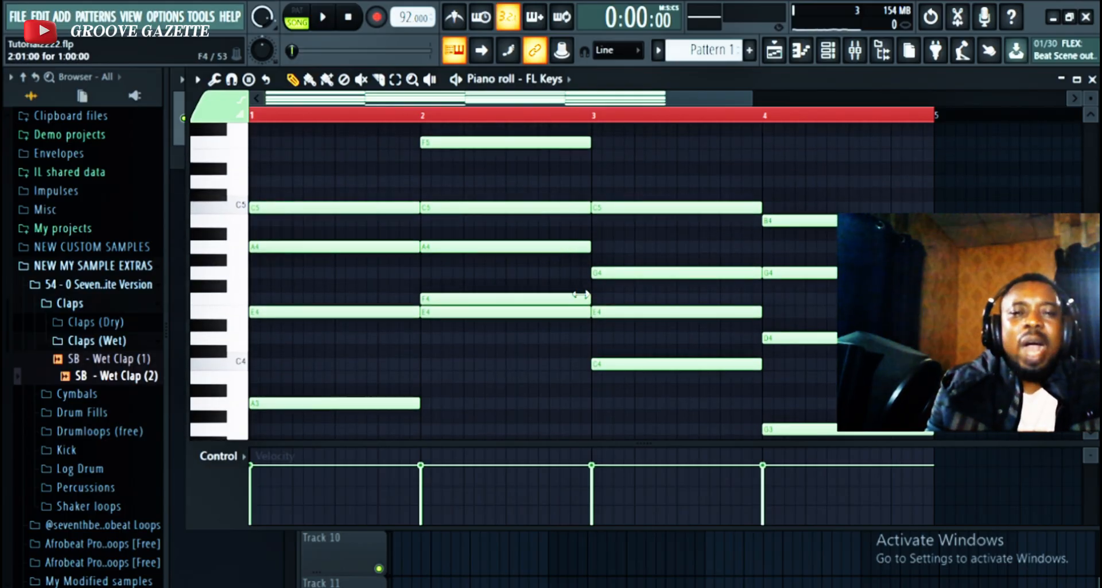
scroll(505, 238, up, 2)
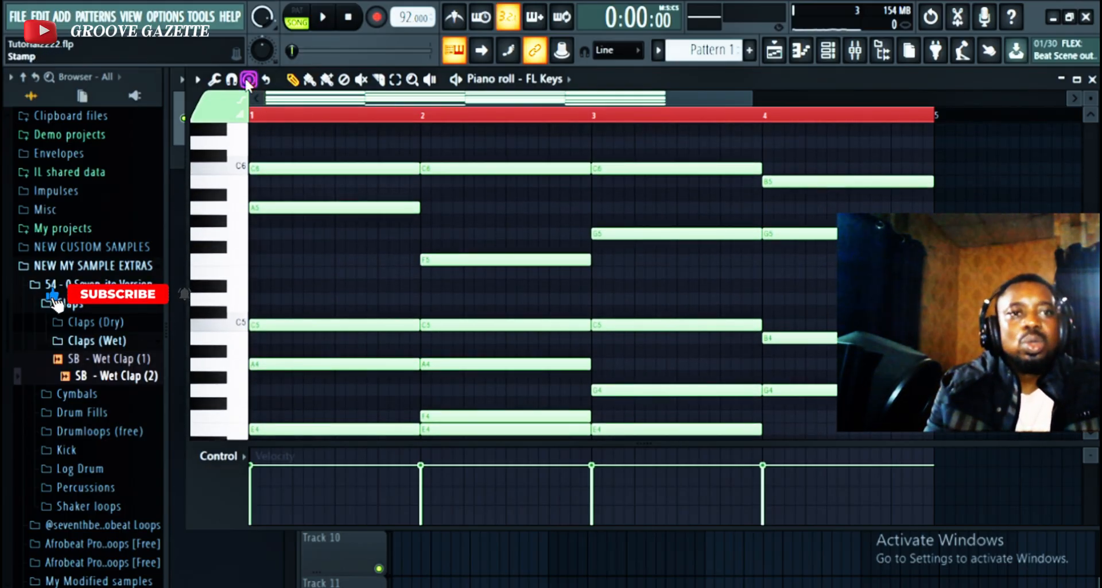
click(249, 78)
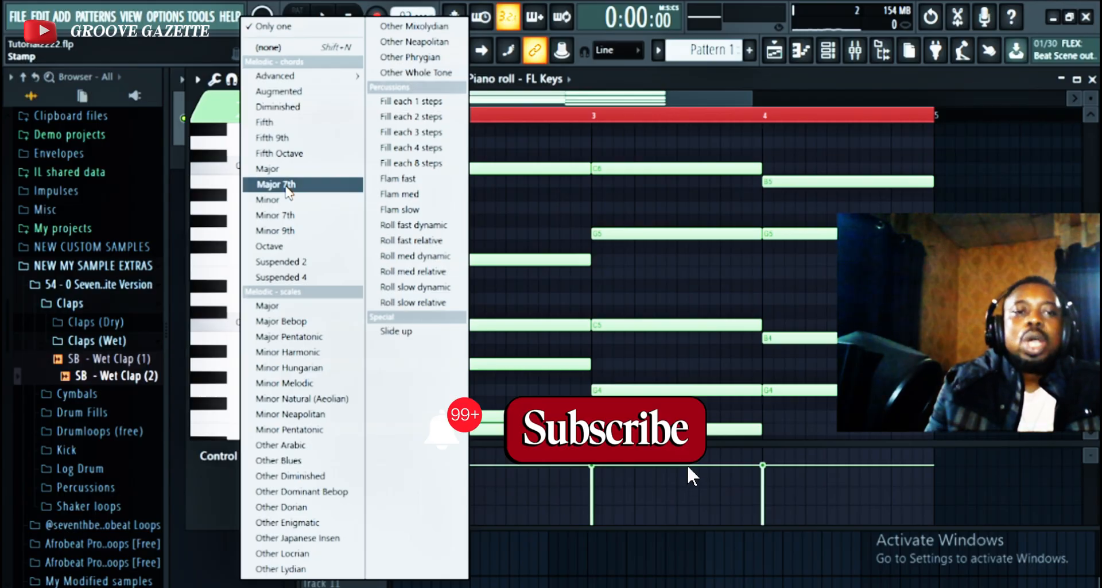
click(712, 104)
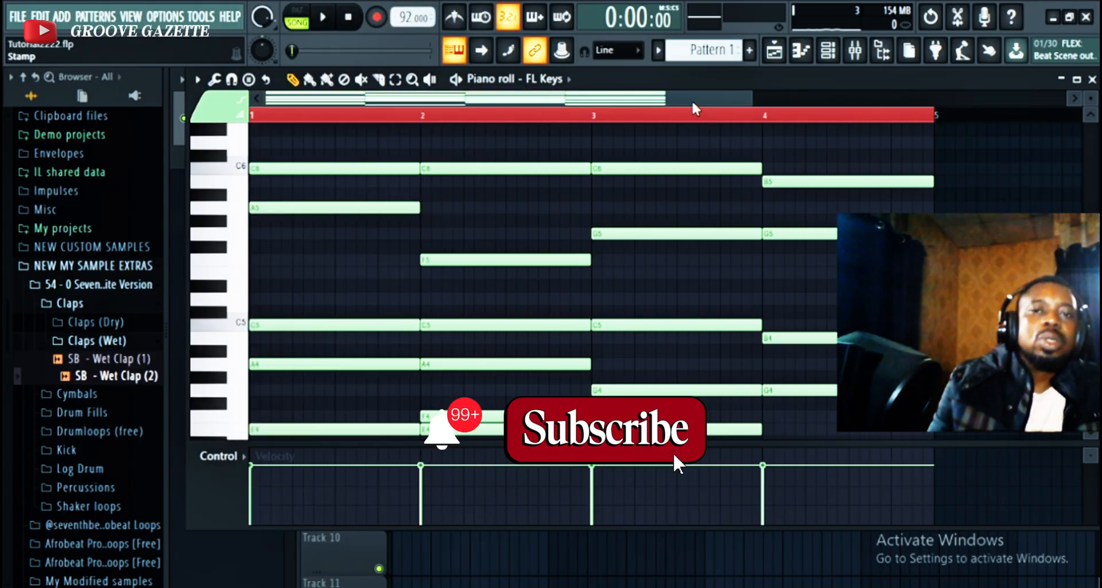